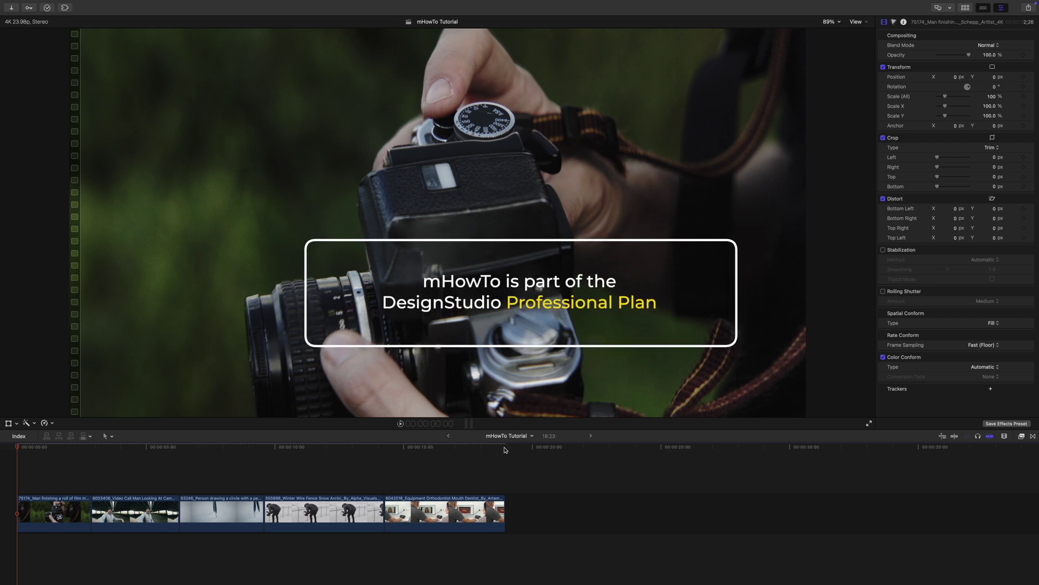
Step: Open the mExtension window and redownload the mHowTo collection
click(64, 7)
click(66, 83)
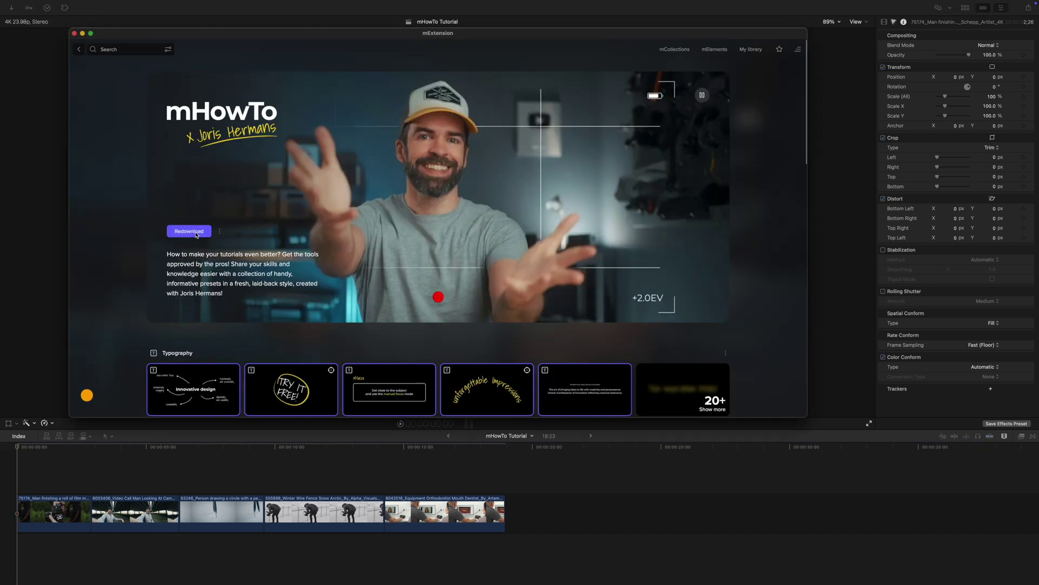
click(196, 232)
Step: Look through the mHowTo categories from Typography to Effects and preview several Typography presets
scroll(116, 241, down, 5)
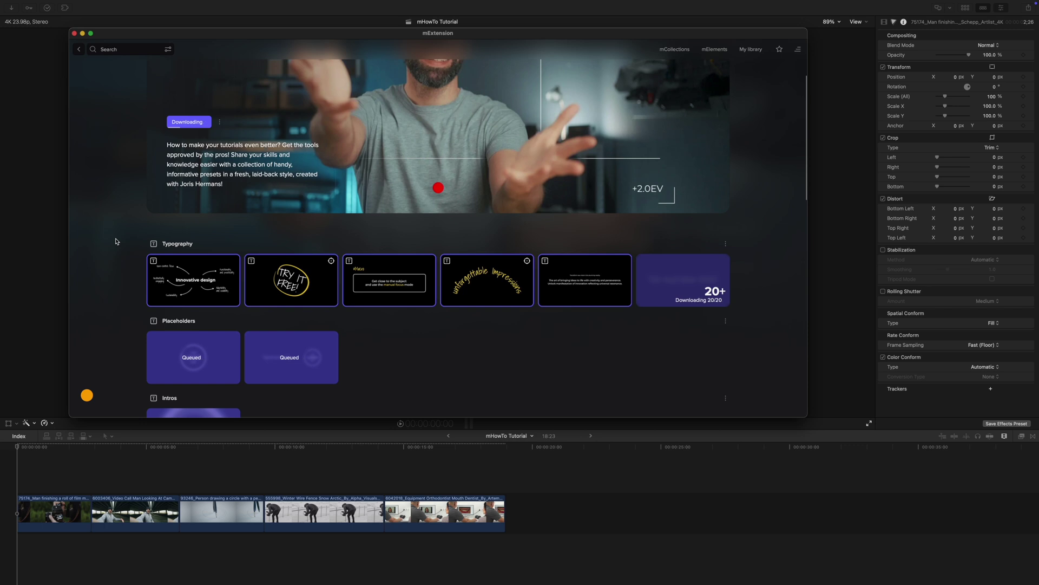
scroll(116, 240, down, 15)
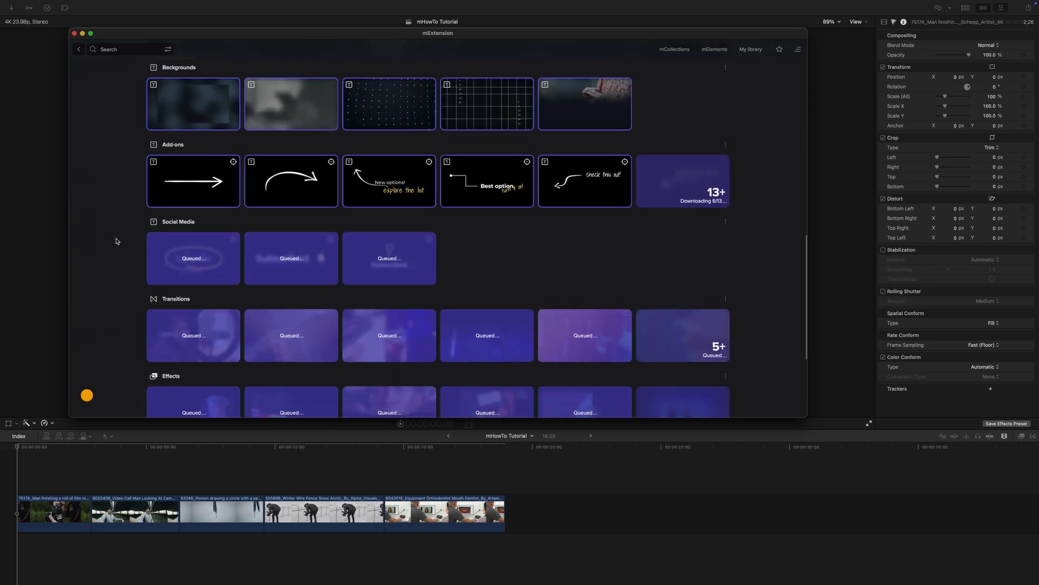
scroll(116, 241, down, 3)
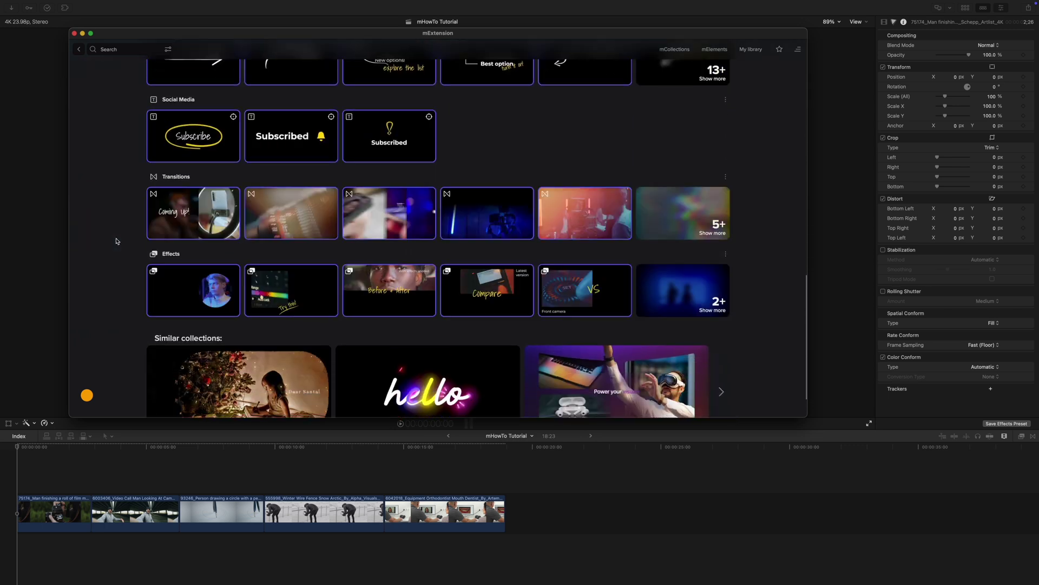
scroll(116, 241, up, 15)
scroll(116, 241, up, 3)
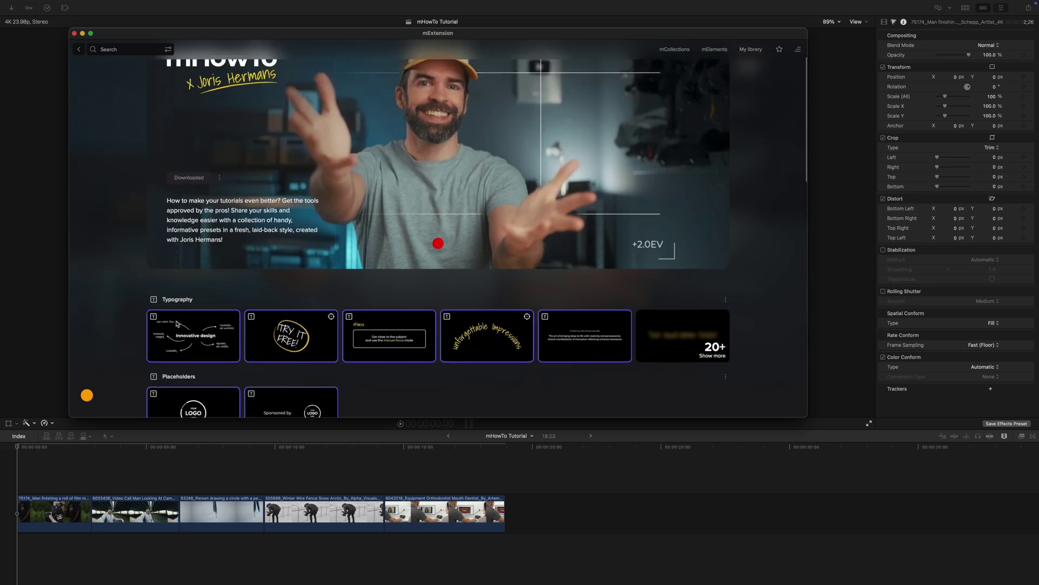
mouse_move(299, 342)
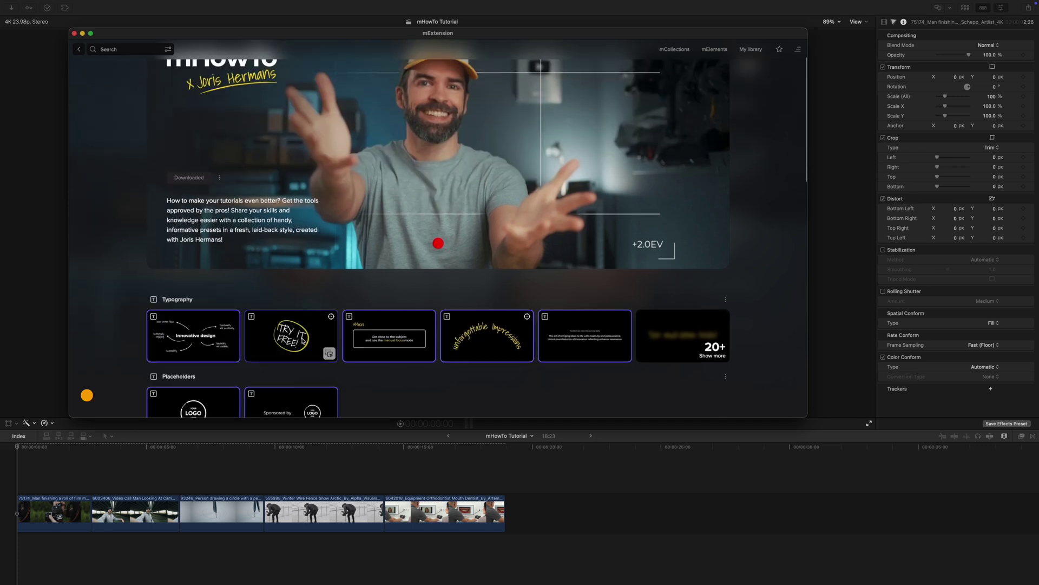
mouse_move(390, 341)
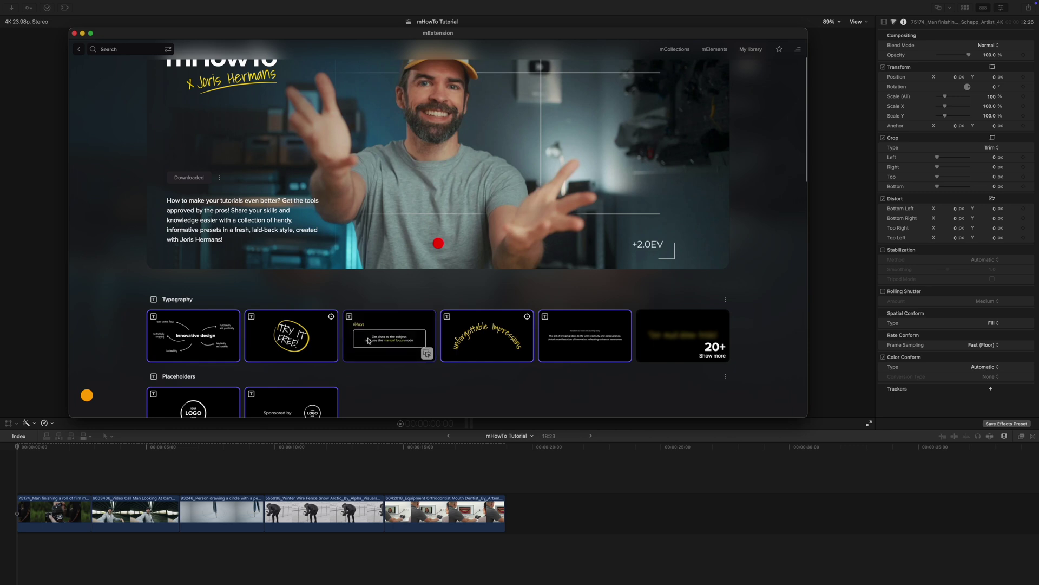
mouse_move(459, 340)
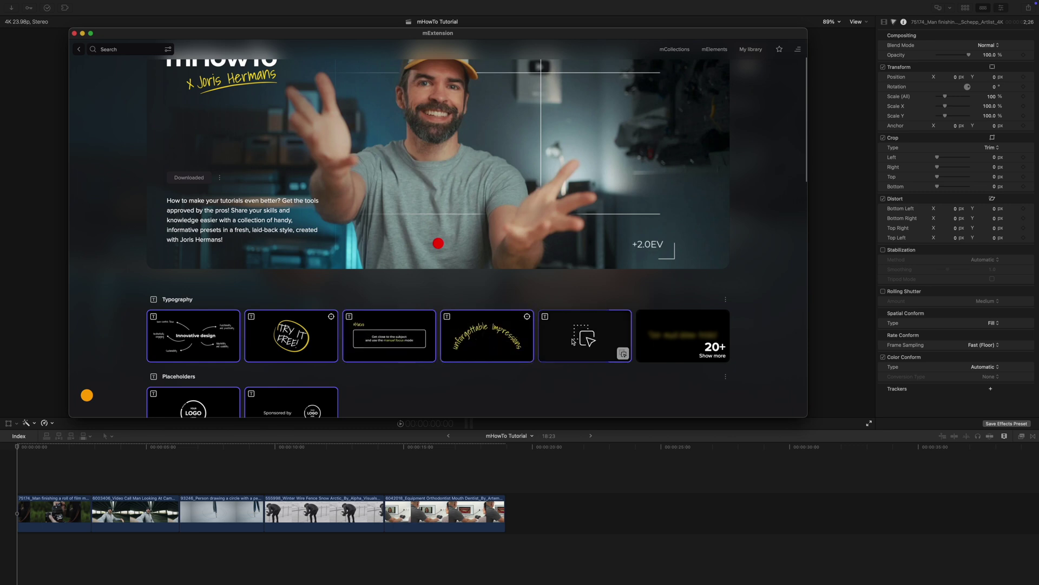
Step: Play the preview of the Chart typography preset and return to the mHowTo collection page
click(211, 334)
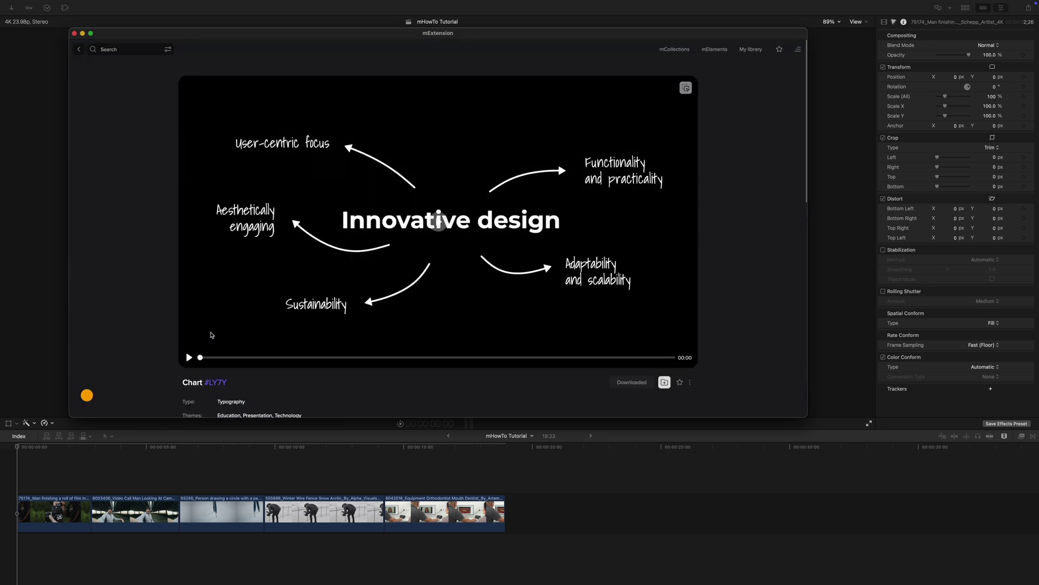
click(189, 358)
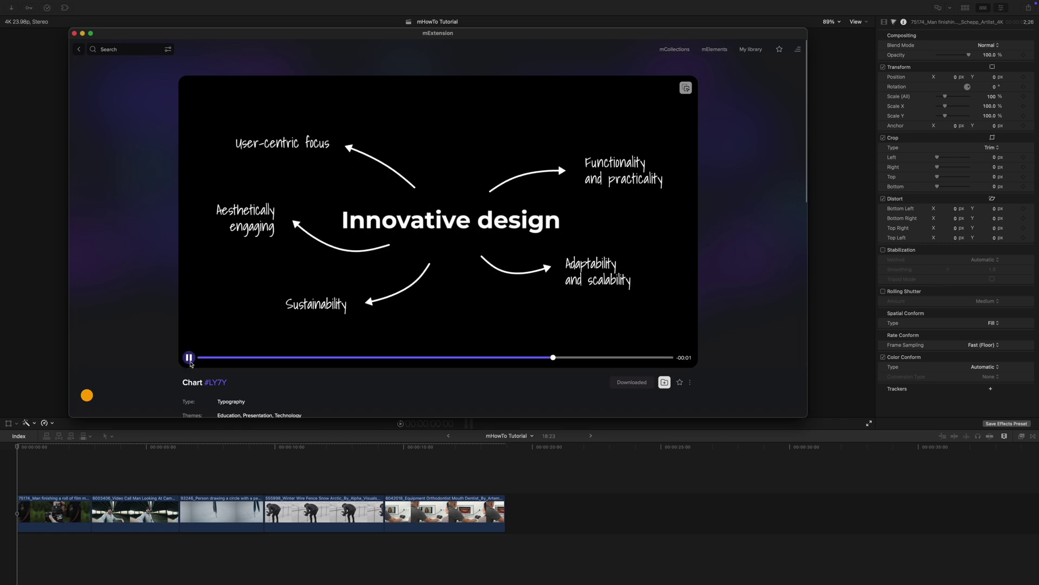
click(78, 50)
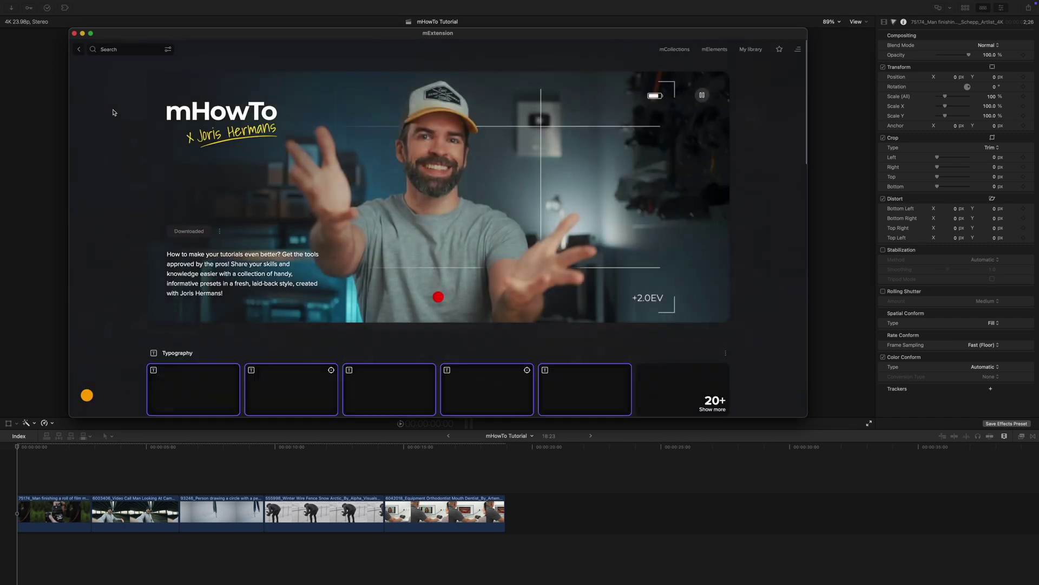
Step: Show the browser beside a narrowed mExtension window and look through the installed DesignStudio titles
scroll(433, 227, down, 5)
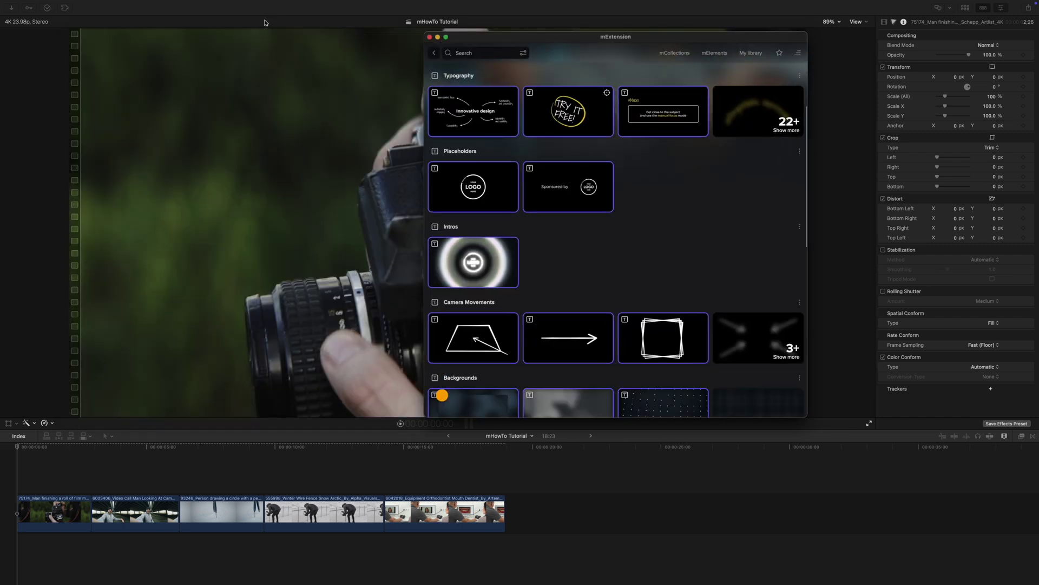
click(266, 23)
click(967, 9)
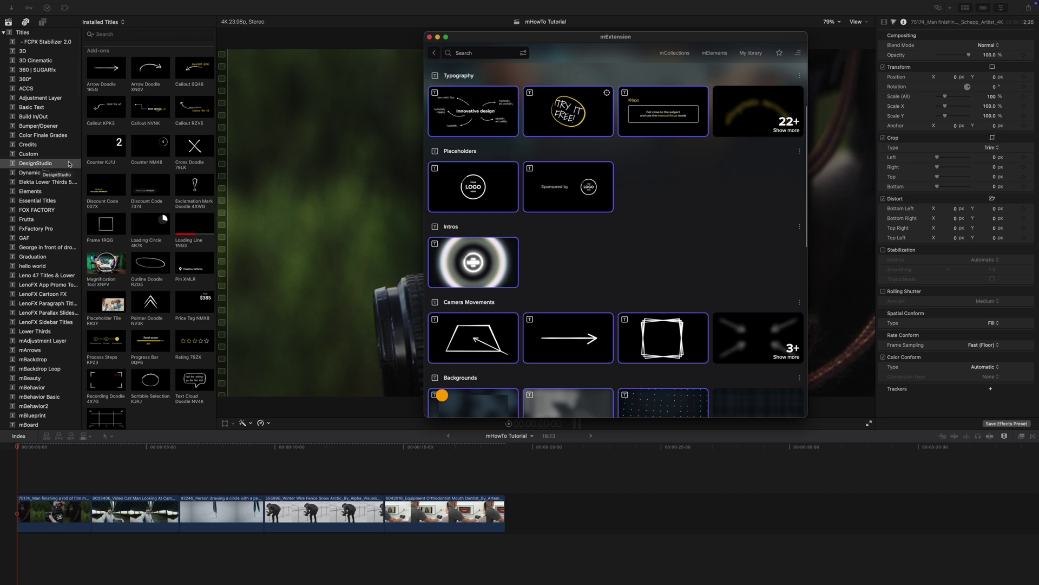
scroll(151, 175, down, 10)
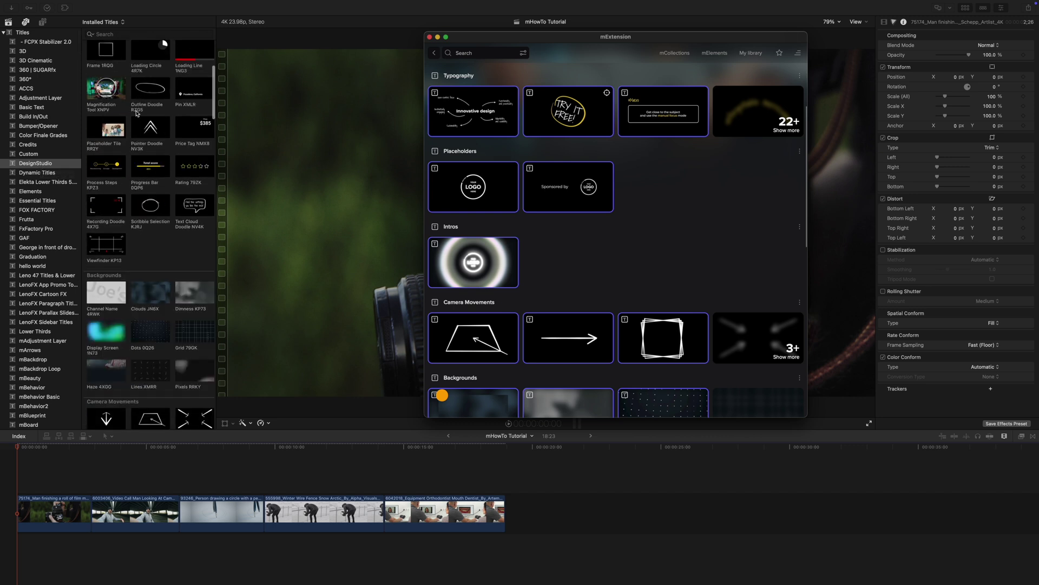
scroll(151, 173, down, 2)
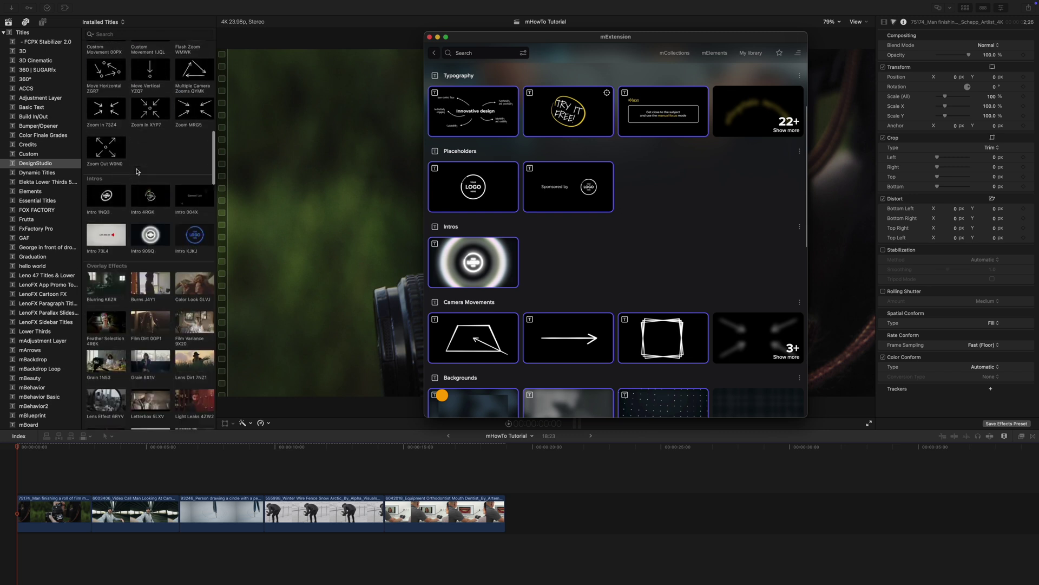
scroll(137, 172, up, 12)
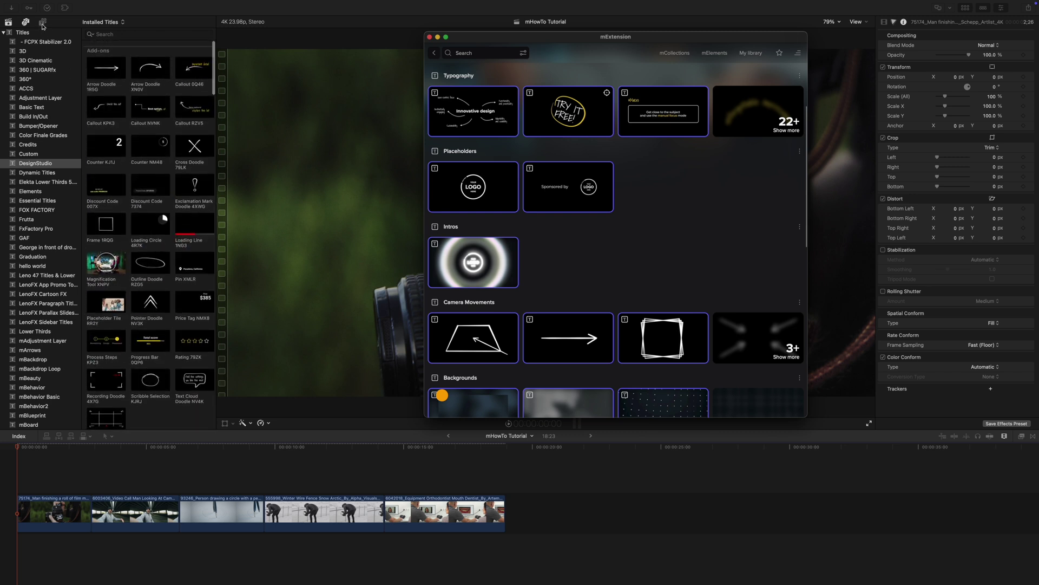
Step: Hide the titles category sidebar and fit the mExtension window over the browser area
click(43, 23)
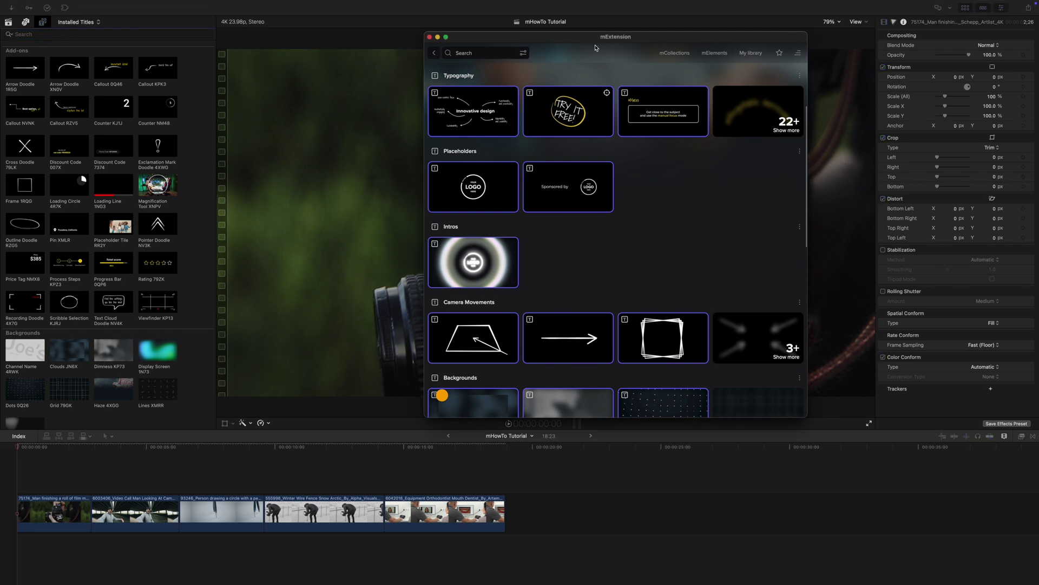
drag(596, 39, 179, 37)
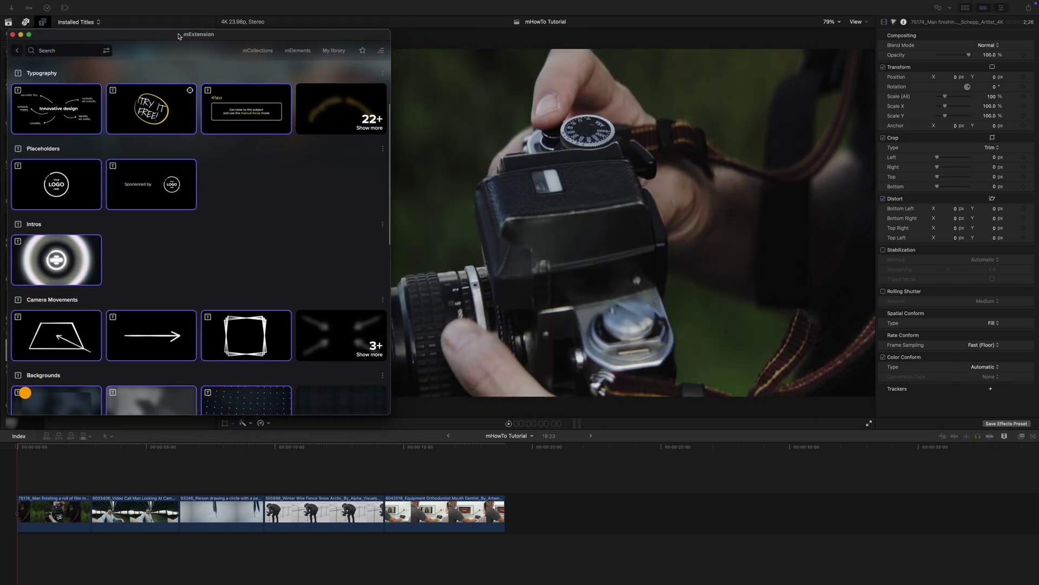
drag(390, 31, 213, 28)
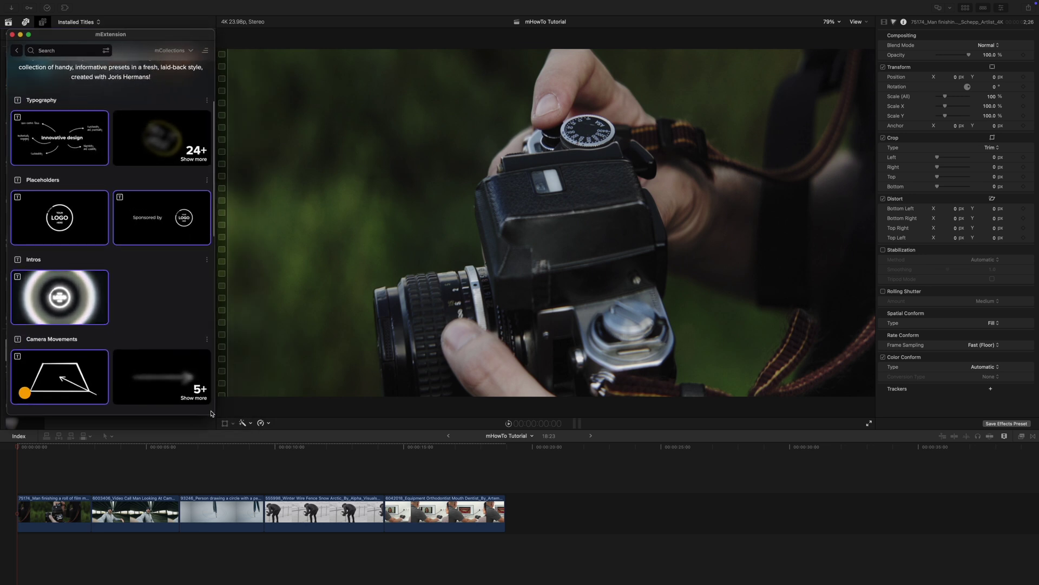
drag(213, 415, 213, 399)
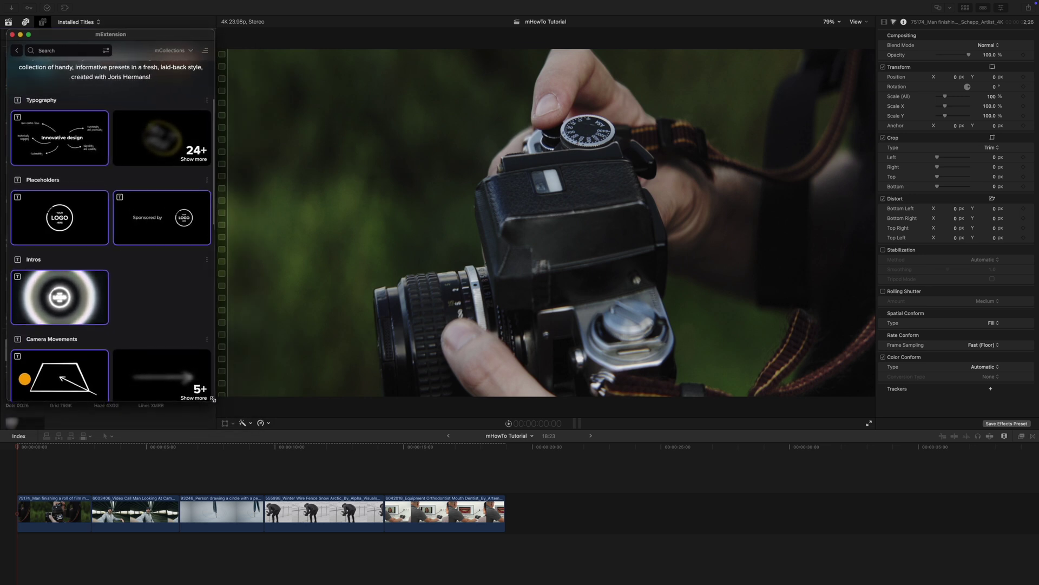
Step: Expand the Add-ons section of the mHowTo collection completely and browse its presets down to the ellipse outline doodle
scroll(158, 290, down, 5)
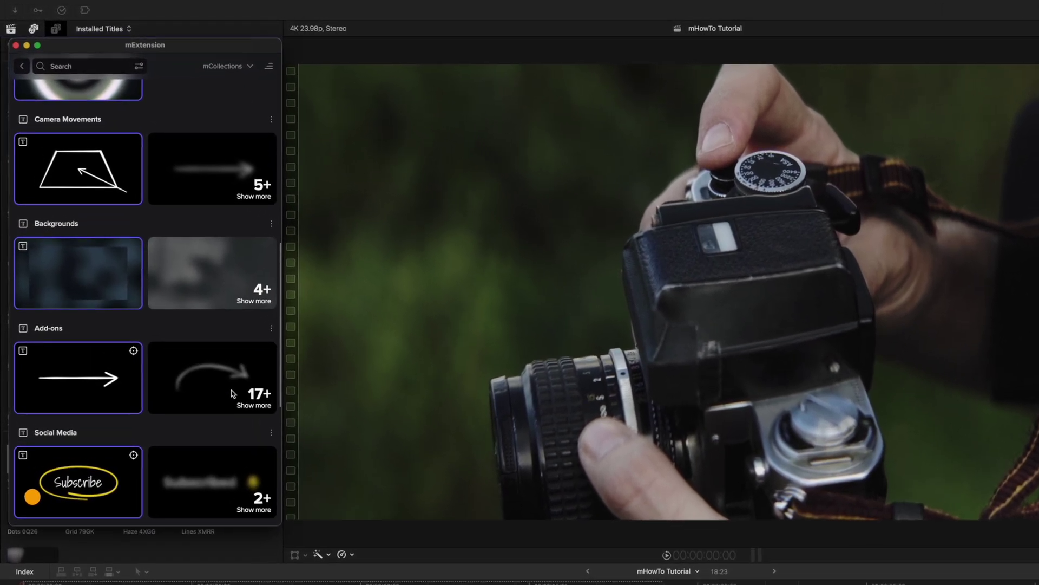
click(186, 303)
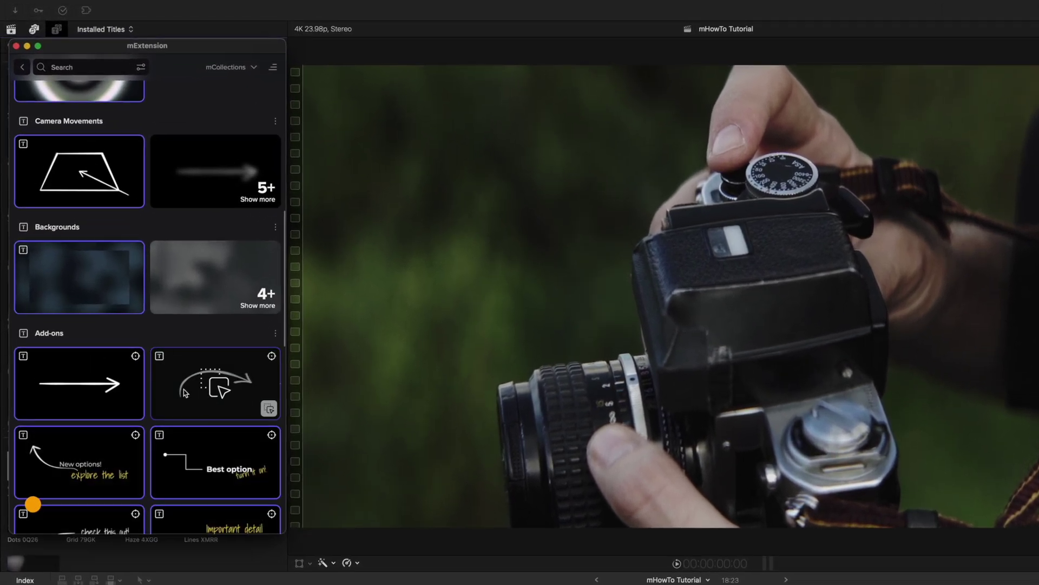
scroll(152, 393, down, 3)
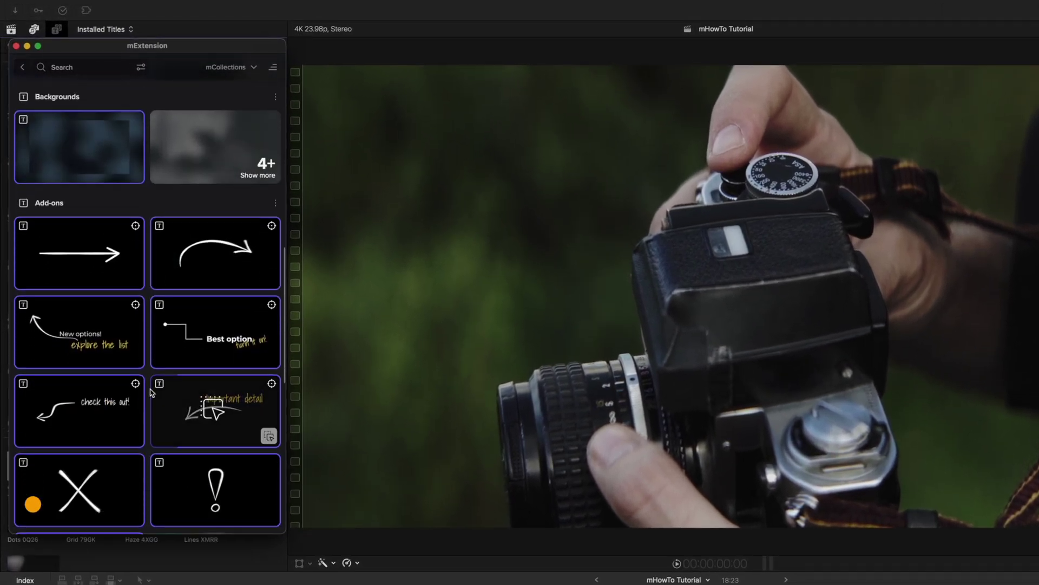
scroll(152, 394, down, 5)
scroll(152, 394, down, 2)
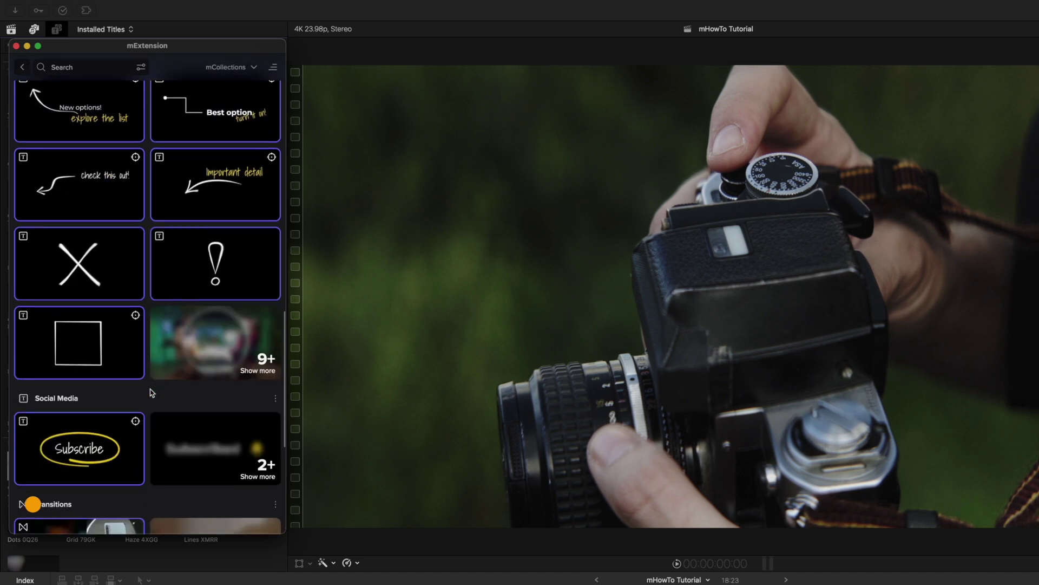
click(256, 368)
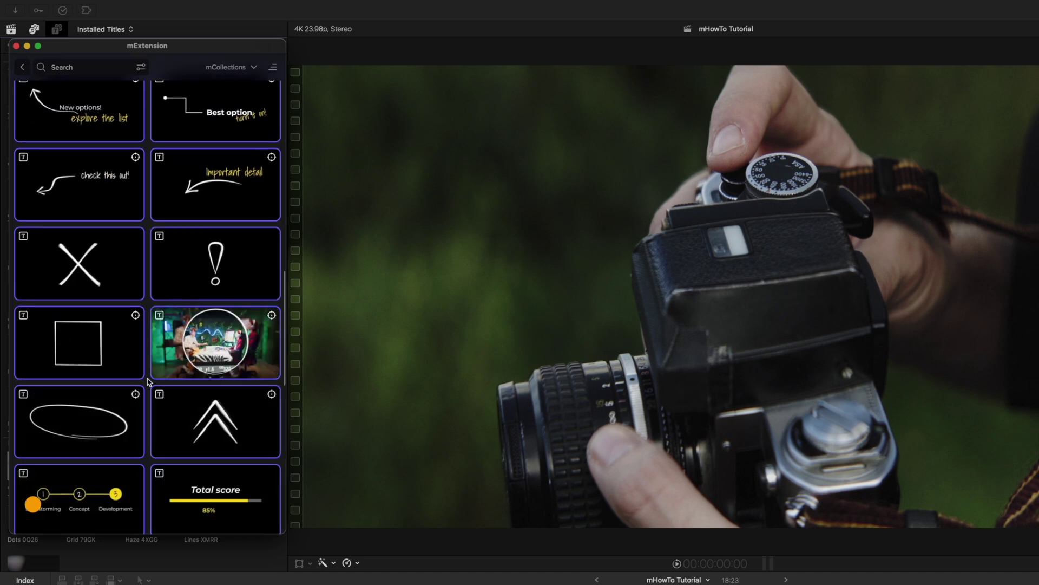
scroll(122, 381, down, 2)
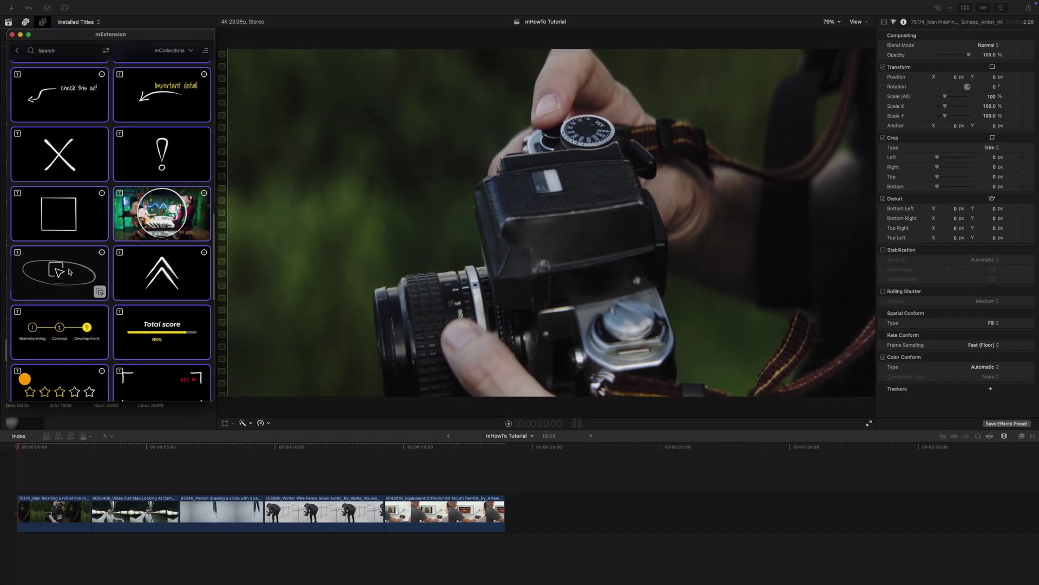
Step: Add the Outline Doodle title above the first clip at the timeline start and trim it to the clip's end
drag(95, 373, 73, 475)
mouse_move(55, 357)
mouse_down()
mouse_move(51, 472)
mouse_move(18, 471)
mouse_up()
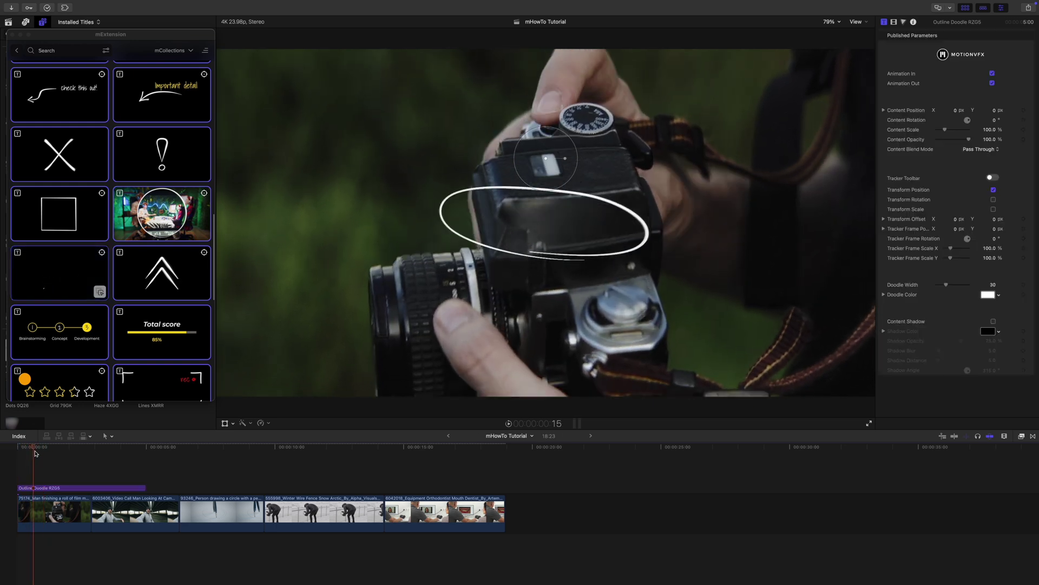
drag(143, 489, 90, 488)
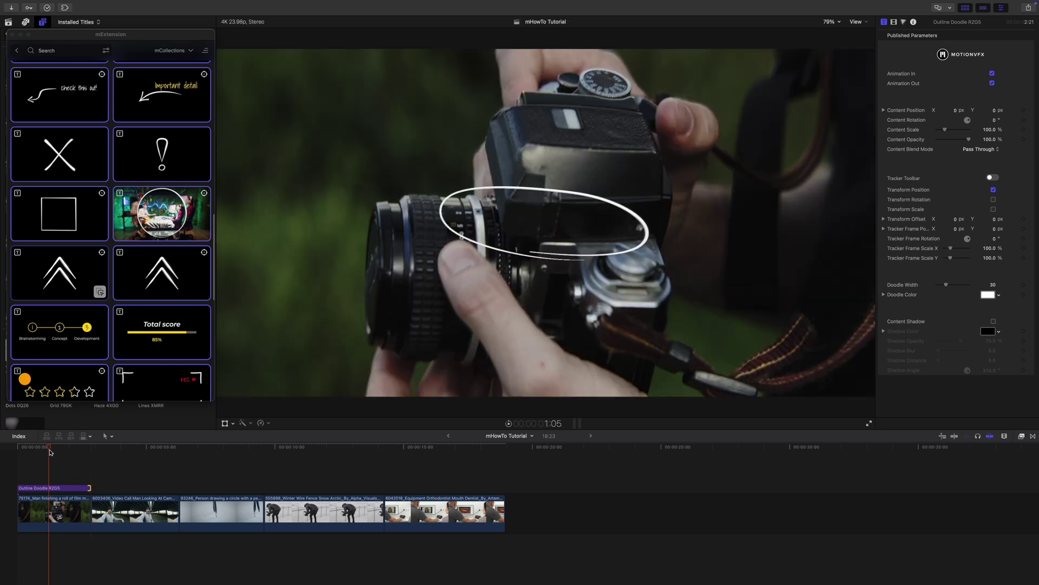
Step: Move the outline doodle up around the camera's top housing, rotating it to about 10.6° at about 98.2% scale
click(563, 241)
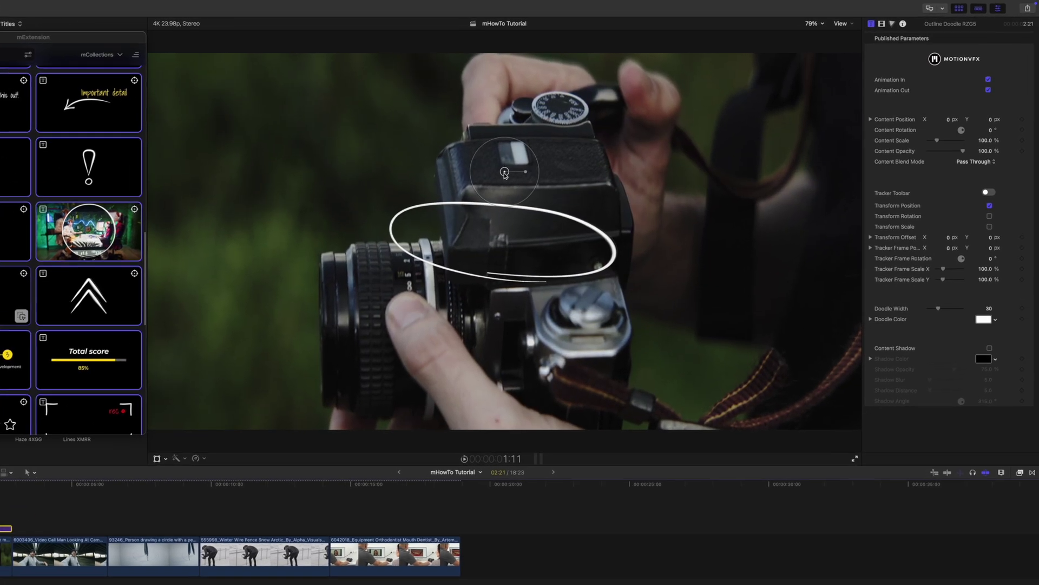
drag(546, 159, 563, 95)
mouse_move(433, 121)
mouse_down()
mouse_move(476, 100)
mouse_move(463, 114)
mouse_up()
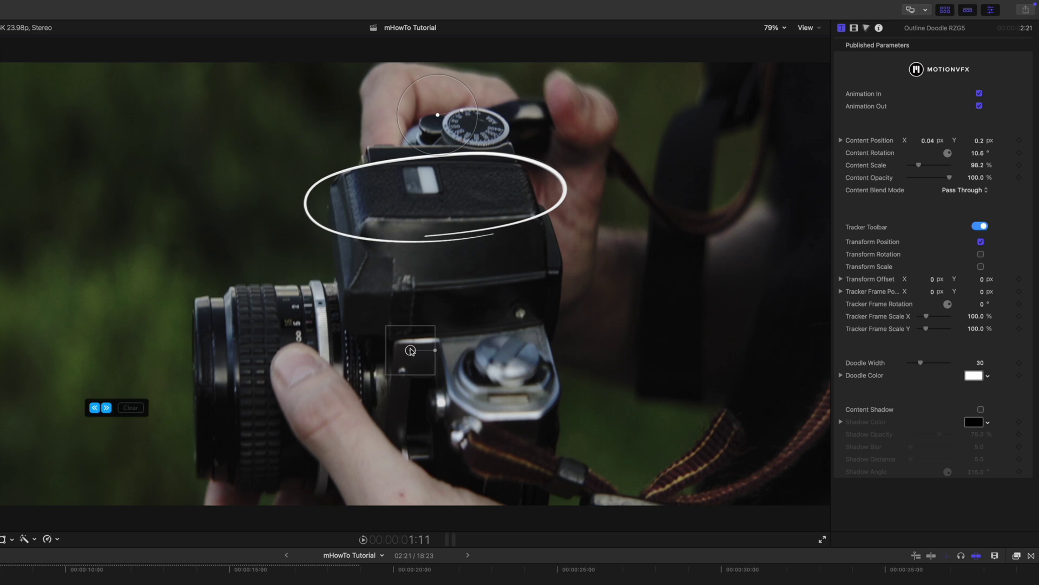
Step: With the Tracker Toolbar on, place the tracker frame over the small window on the camera's top and re-centre the doodle around it
mouse_move(414, 346)
mouse_down()
mouse_move(431, 251)
mouse_move(409, 343)
mouse_up()
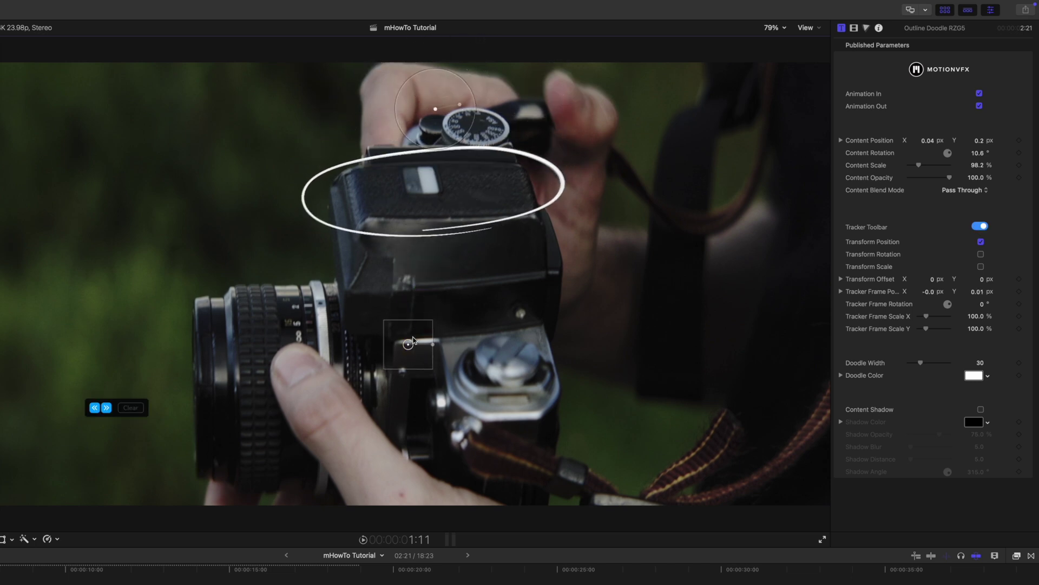
mouse_move(433, 118)
mouse_down()
mouse_move(410, 300)
mouse_move(410, 274)
mouse_up()
drag(408, 346, 423, 186)
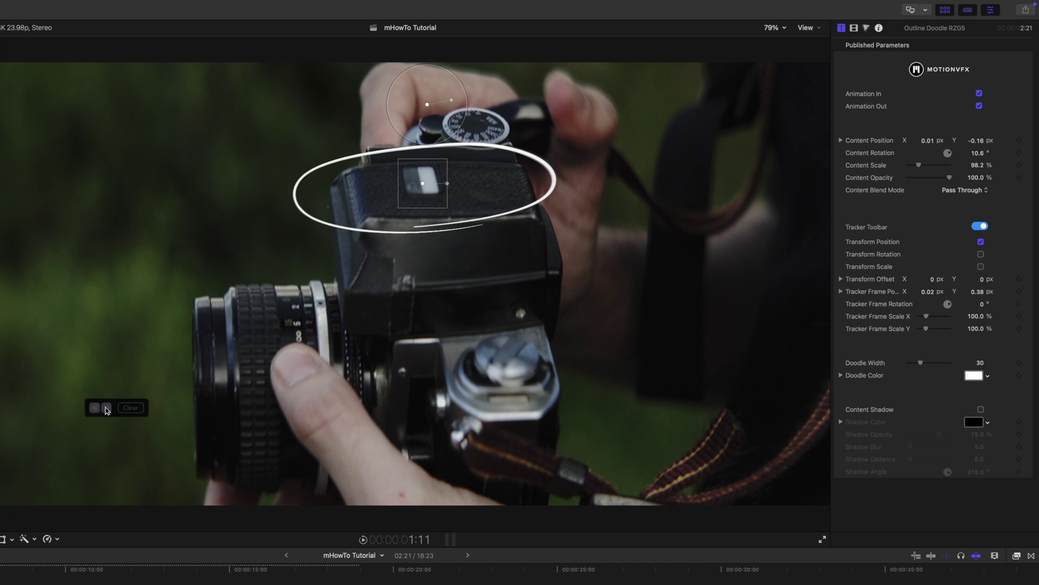
Step: Track the camera's small window forward and backward through the clip and review the doodle's motion
click(107, 409)
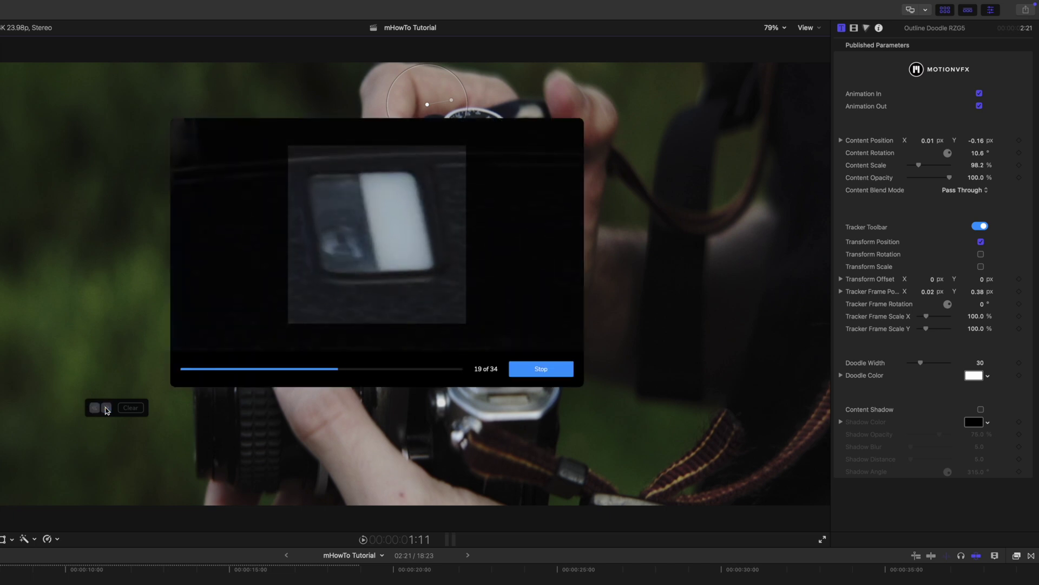
click(93, 409)
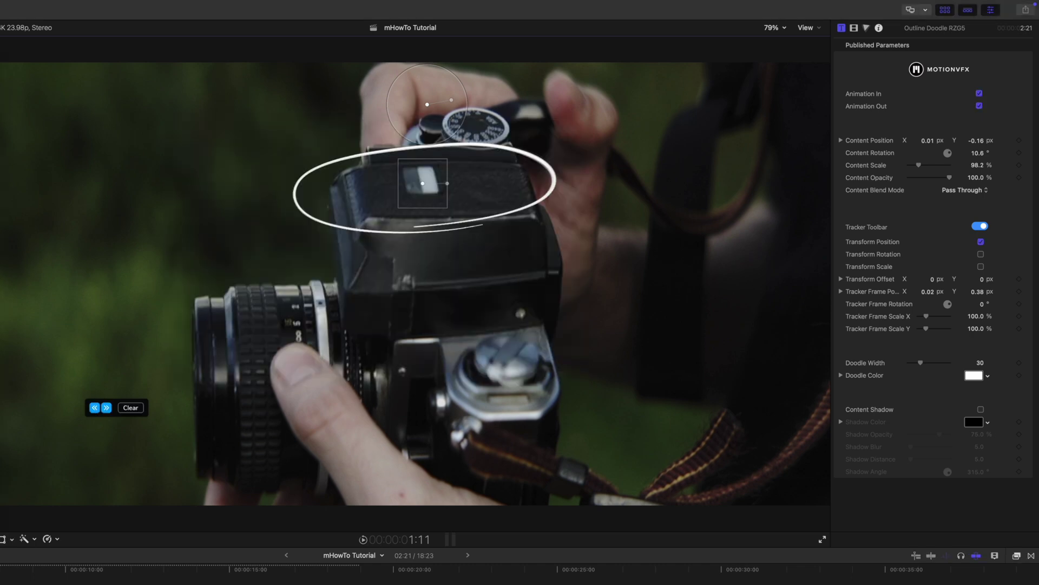
key(j)
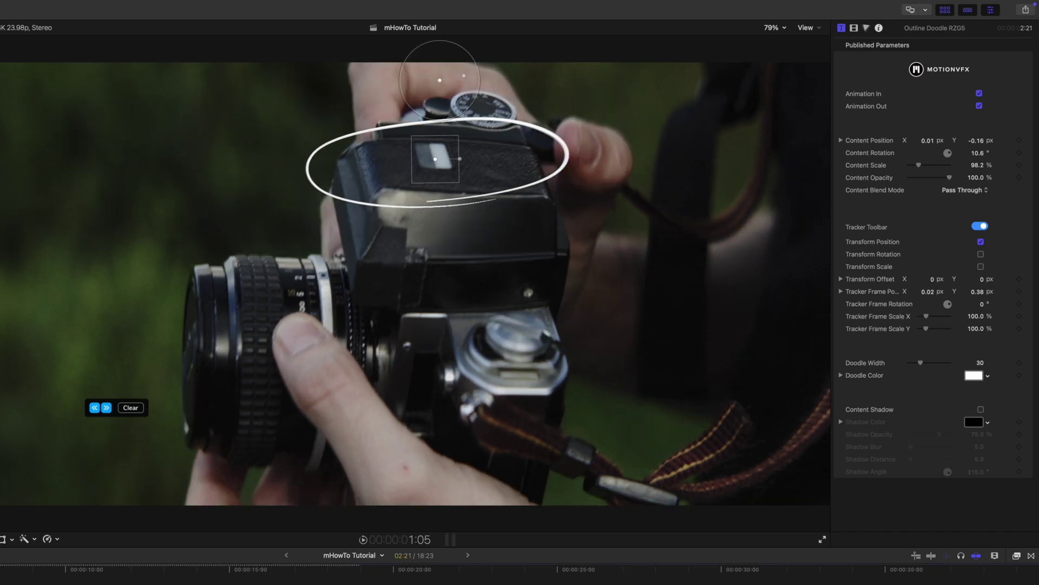
Step: Play through the tracked outline doodle on the camera clip and turn off the Tracker Toolbar
key(space)
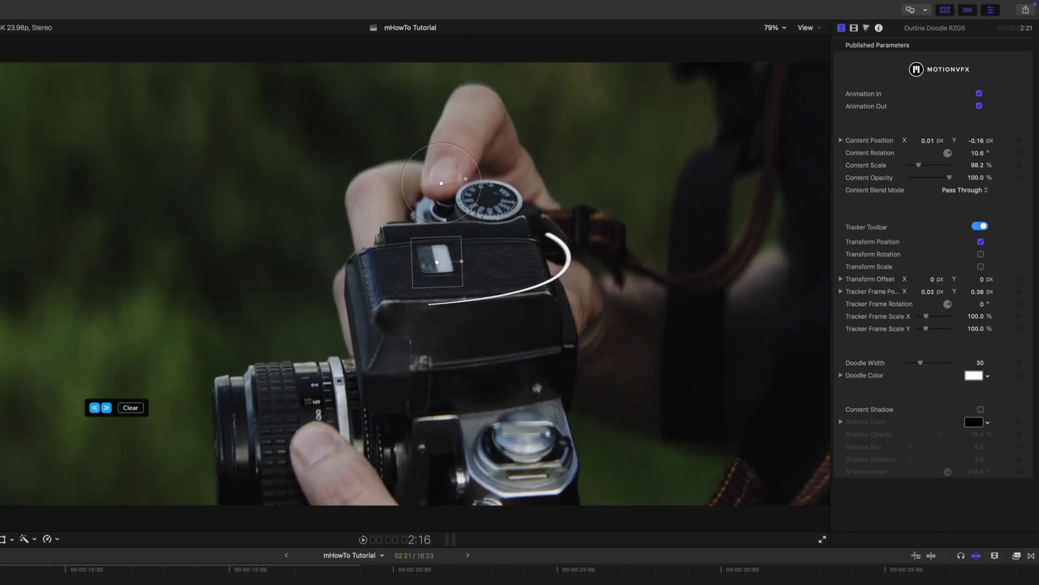
key(j)
key(l)
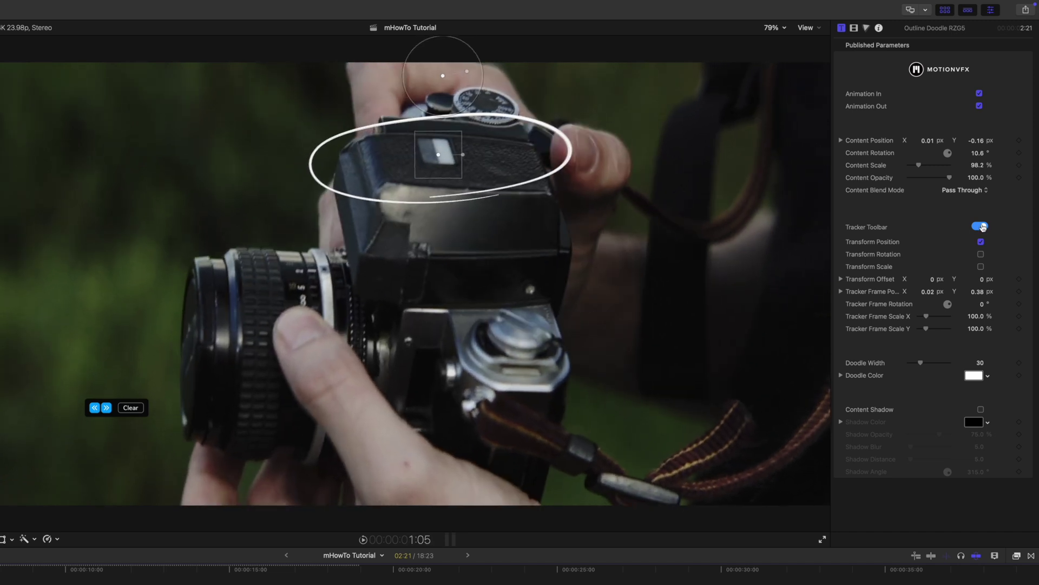
click(981, 227)
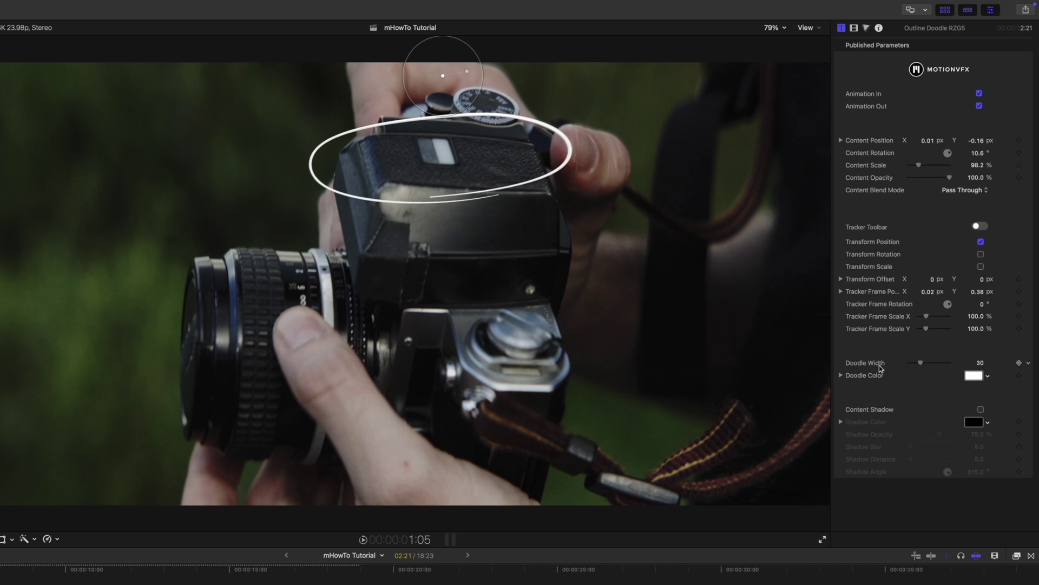
Step: Set the outline doodle's width to 43 and its colour to yellow, and play it from the timeline start
drag(919, 364, 926, 363)
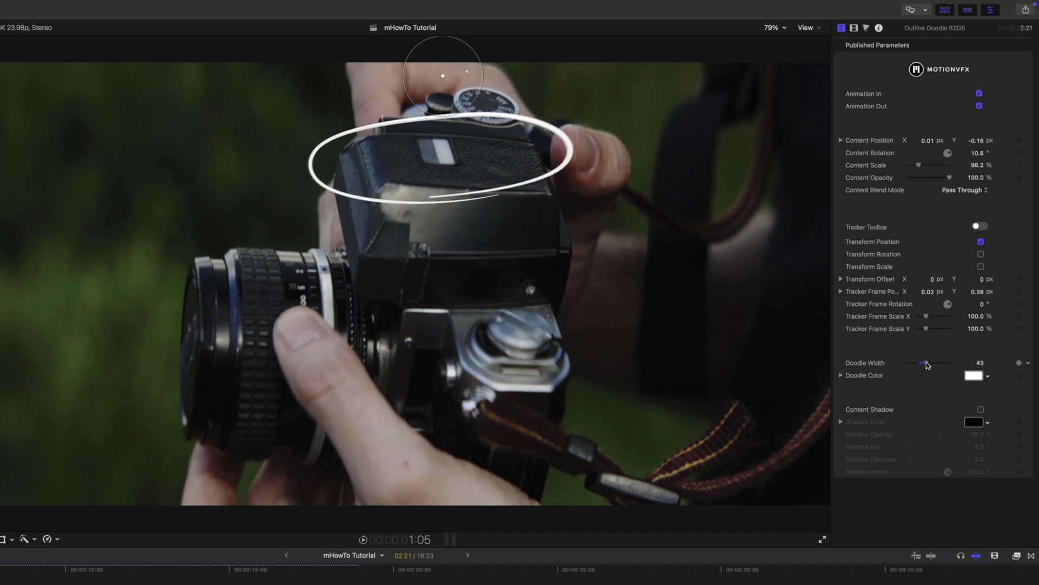
click(972, 376)
drag(759, 361, 782, 337)
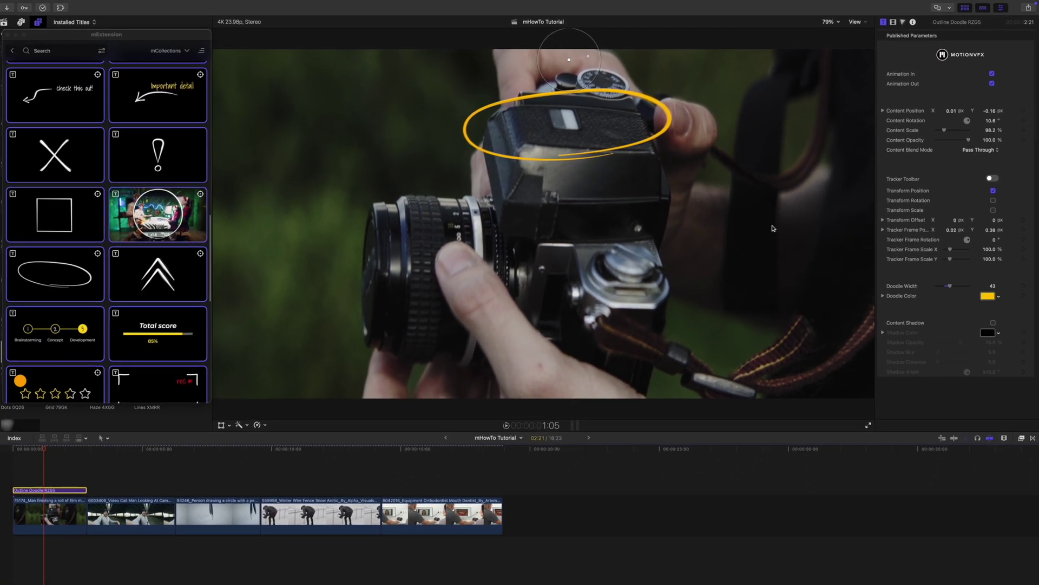
drag(51, 449, 19, 454)
key(space)
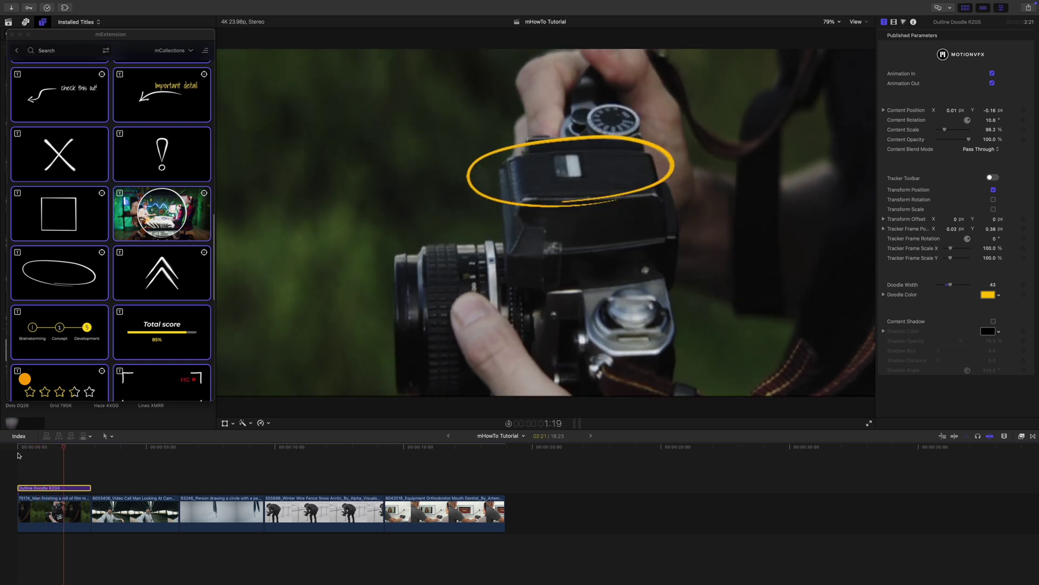
Step: Add the Text Cloud Doodle title at the start of the second clip and trim it to the clip's end
key(Down)
click(100, 345)
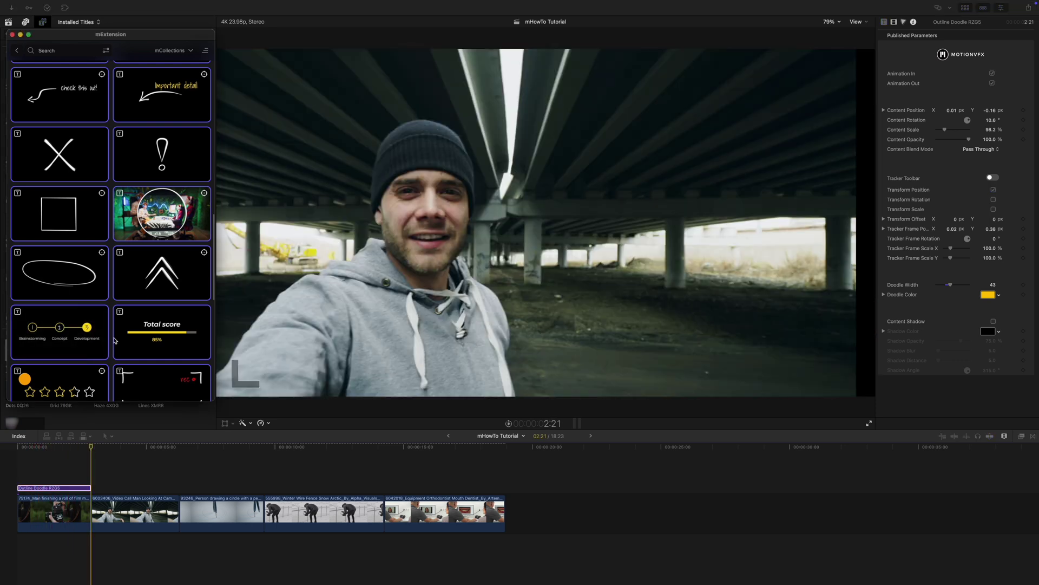
scroll(110, 339, down, 5)
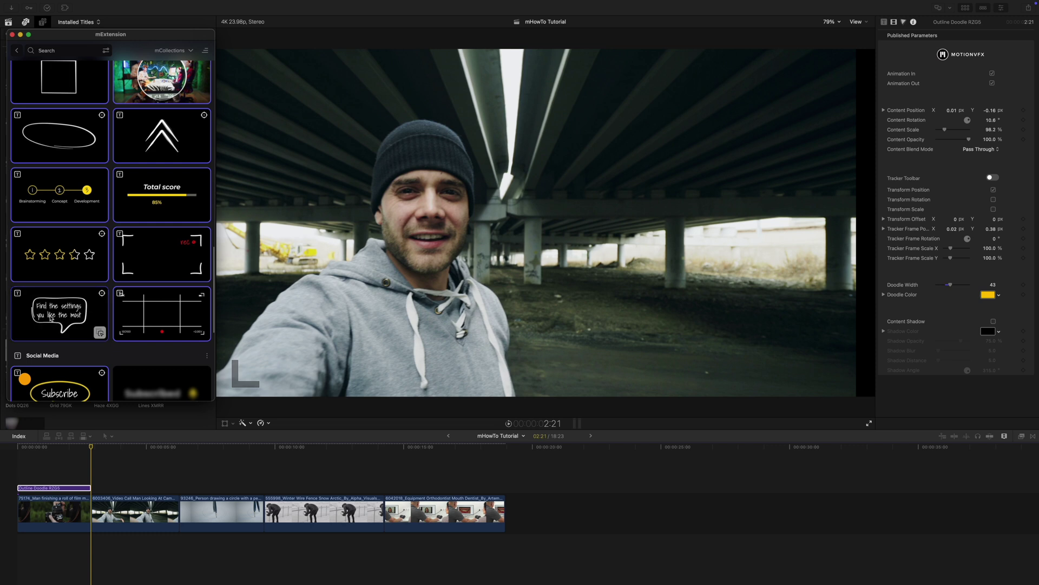
mouse_move(50, 319)
mouse_down()
mouse_move(102, 387)
mouse_move(95, 472)
mouse_move(112, 453)
mouse_up()
drag(216, 488, 178, 488)
drag(112, 451, 125, 451)
click(126, 488)
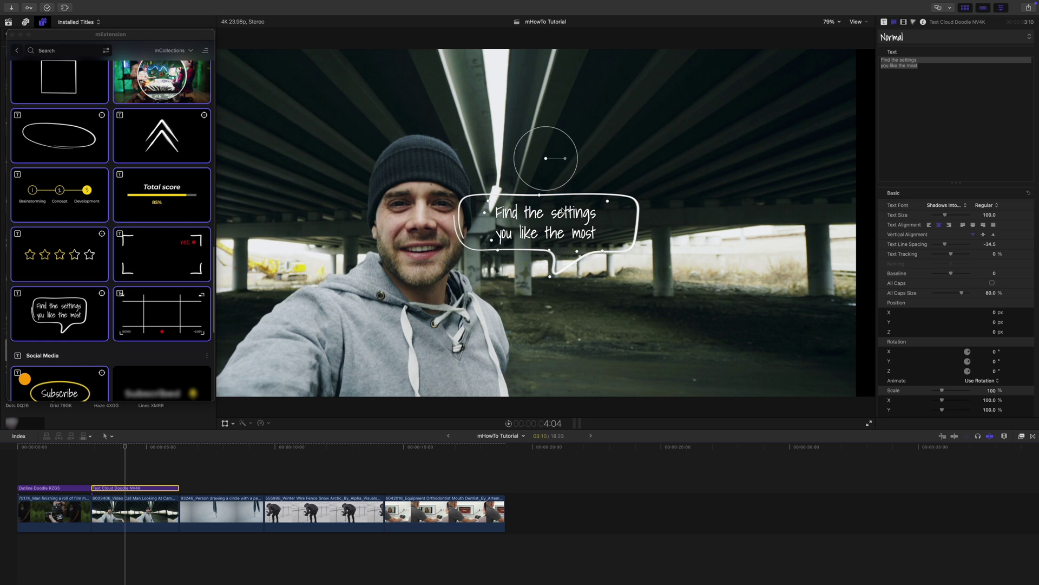
Step: Move the speech bubble to content position 0.14, 0.23 px and pull its tail towards the man's face
click(883, 22)
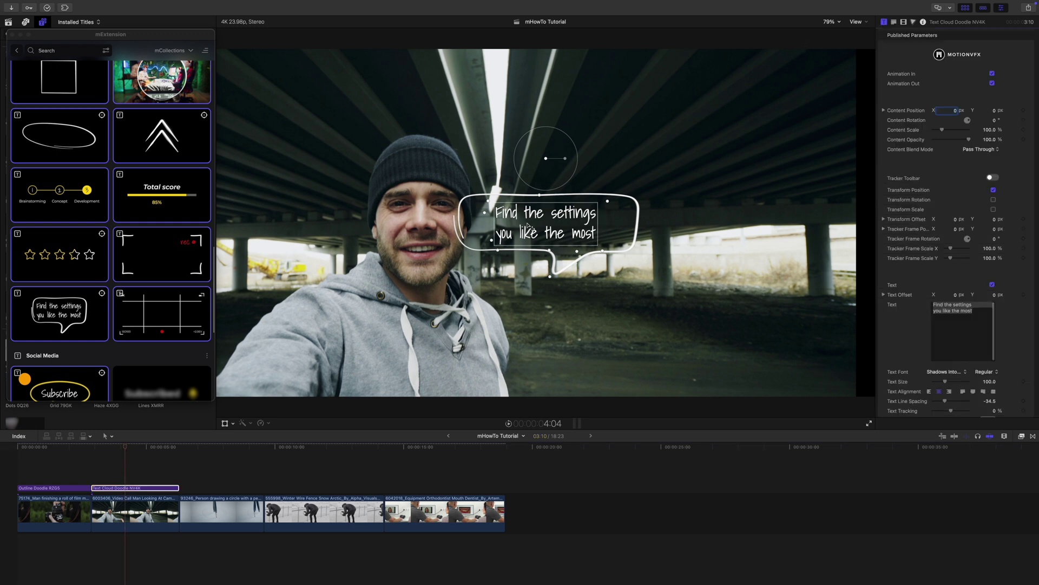
drag(546, 160, 614, 78)
drag(619, 195, 524, 242)
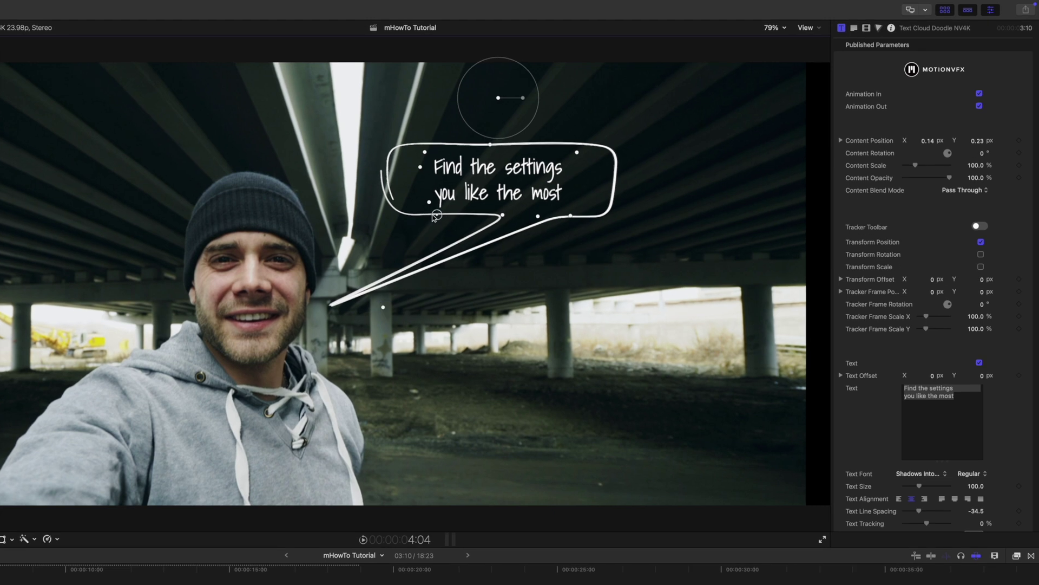
Step: With the Tracker Toolbar on, place the tracker frame over the man's face and move the bubble back beside him at 0.37, 0.09 px
click(980, 226)
drag(410, 350, 252, 287)
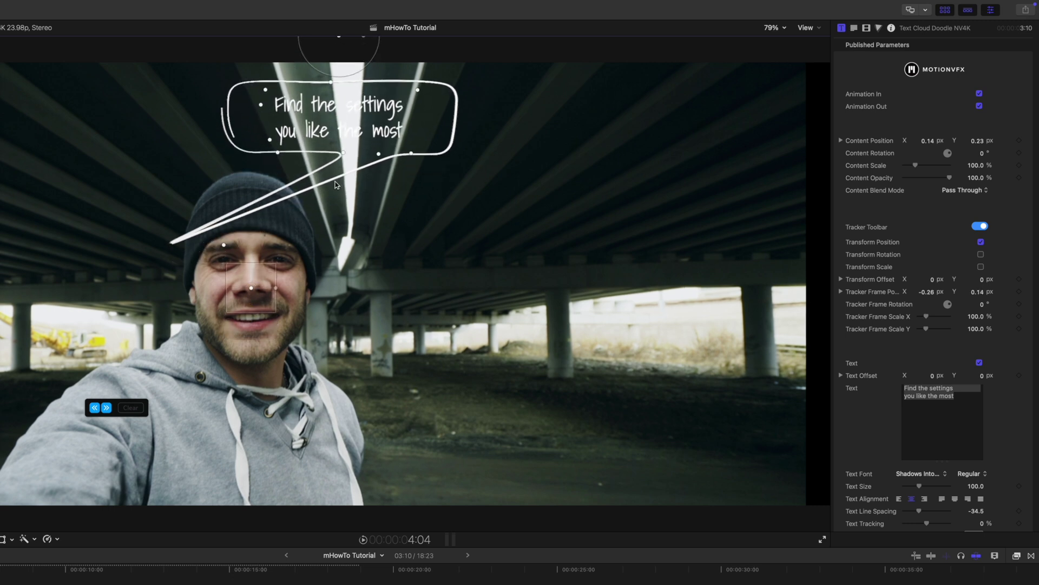
click(340, 36)
drag(340, 42, 478, 107)
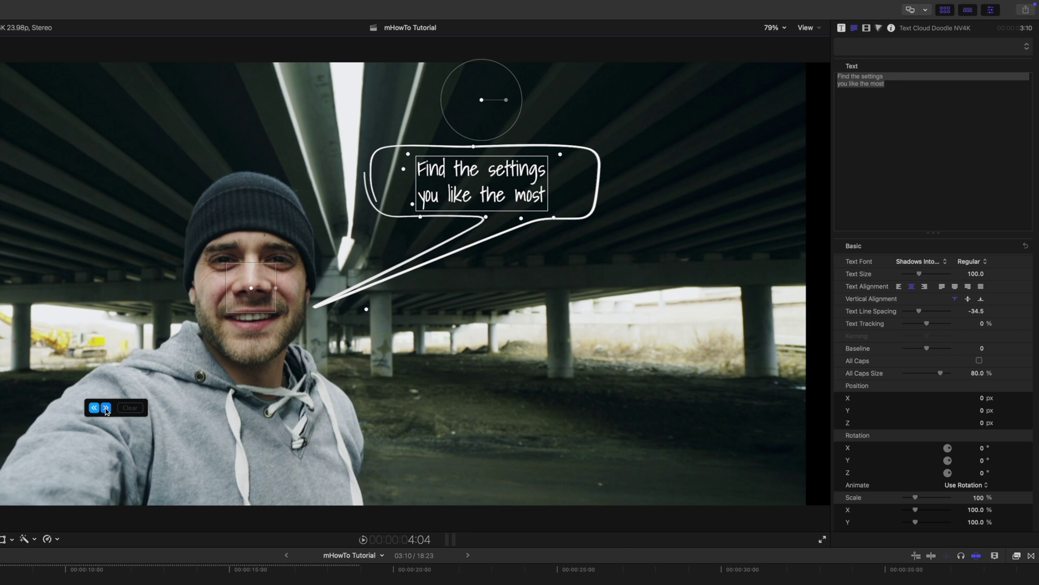
Step: Track the man's face through the clip and raise the speech bubble to a content Y position of 0.13 px
click(842, 27)
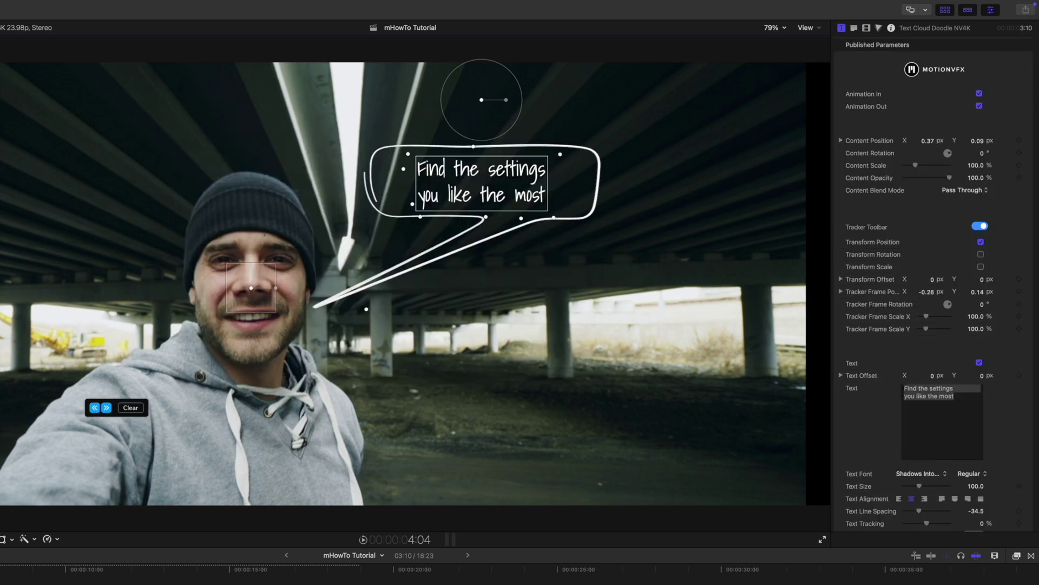
key(space)
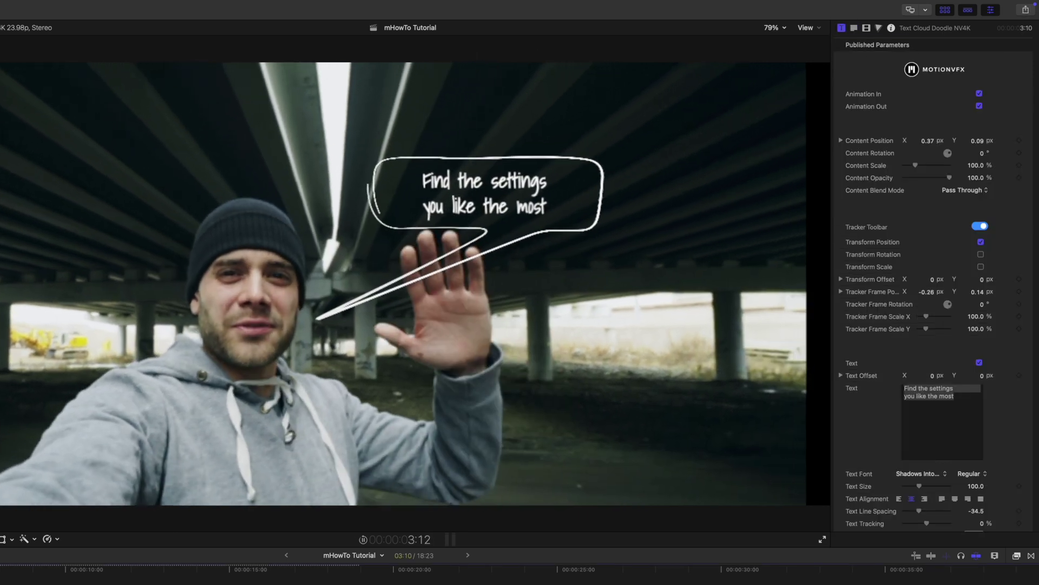
key(space)
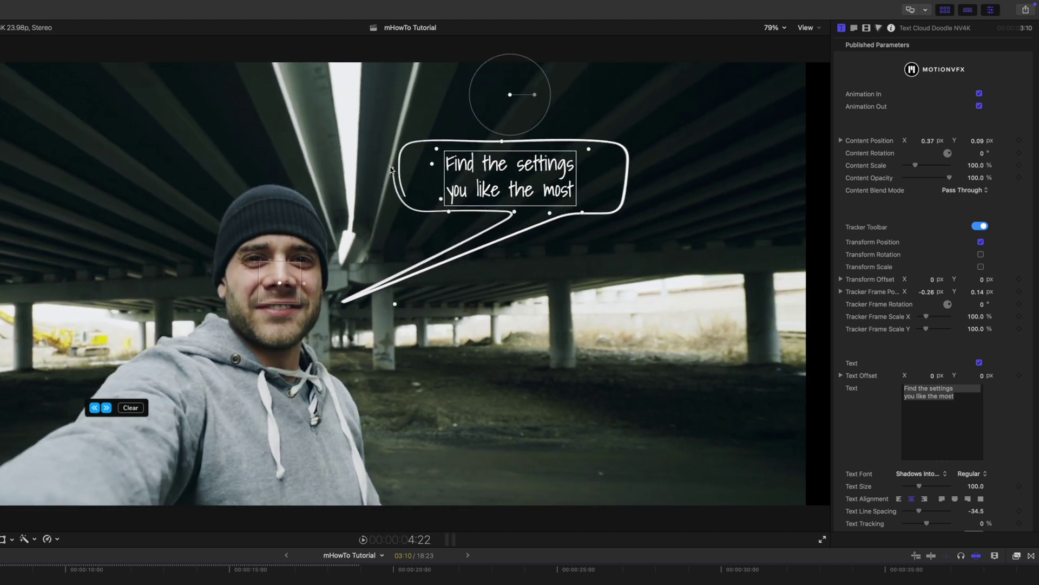
drag(511, 97, 511, 89)
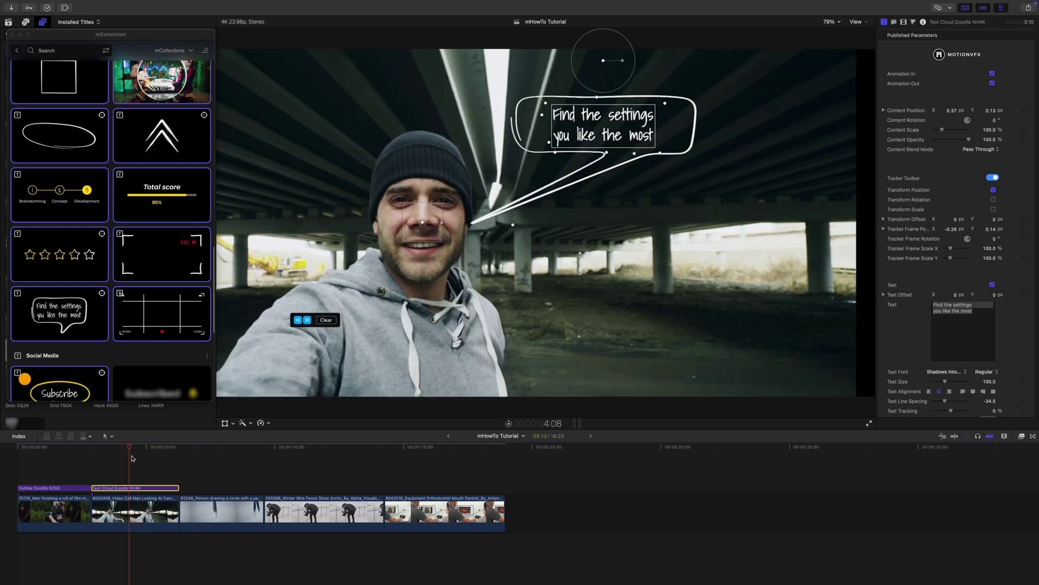
drag(150, 458, 150, 457)
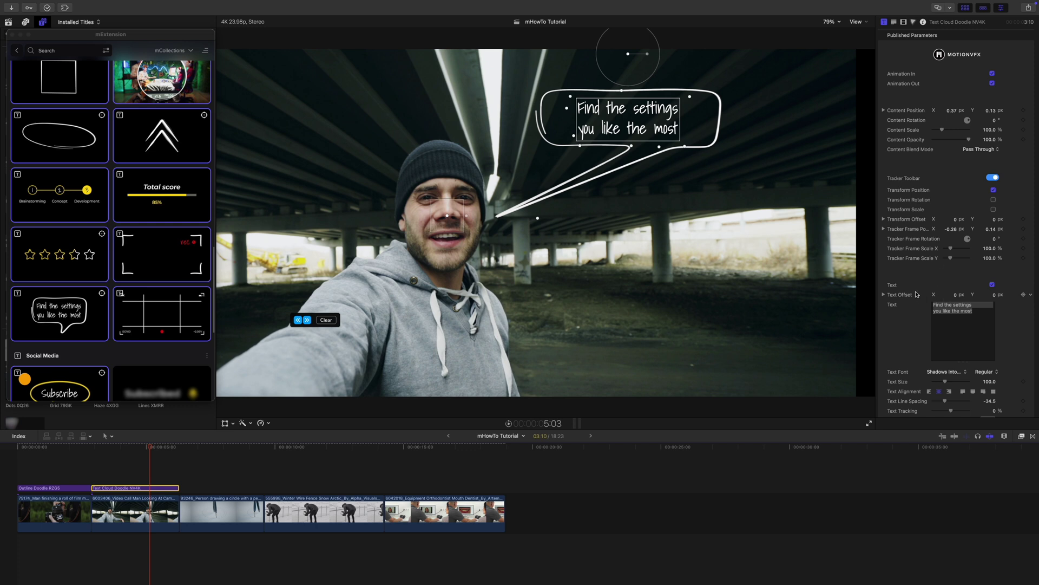
Step: Narrow the speech bubble's outline around its text by moving the doodle's side points inward
scroll(916, 297, down, 10)
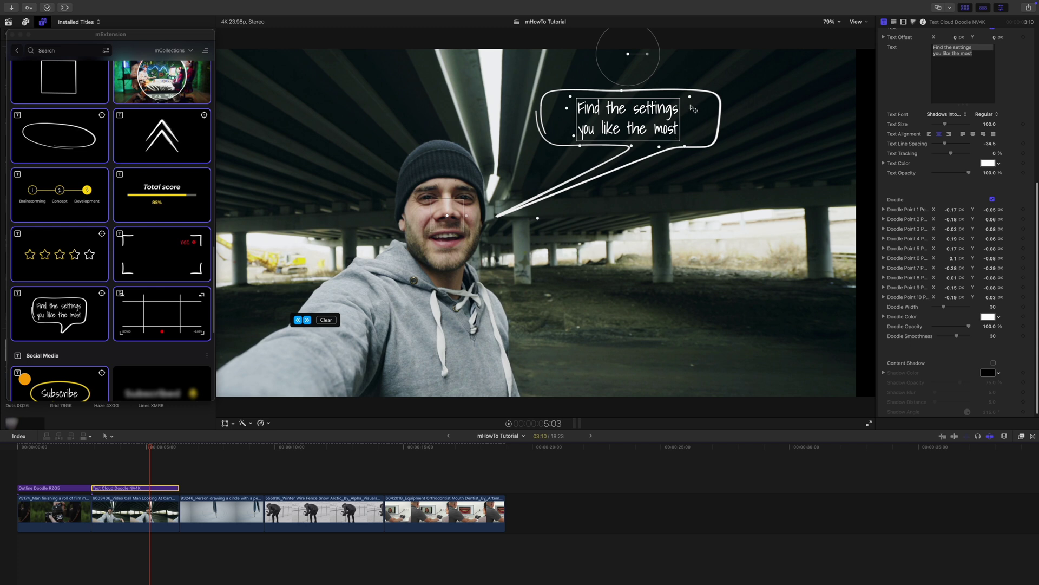
drag(691, 99, 683, 99)
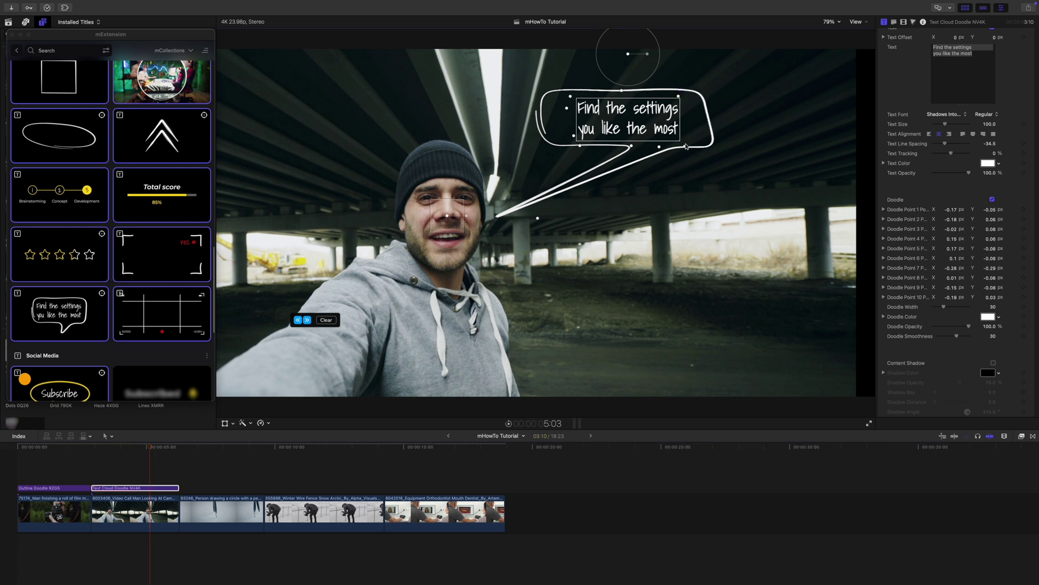
click(151, 451)
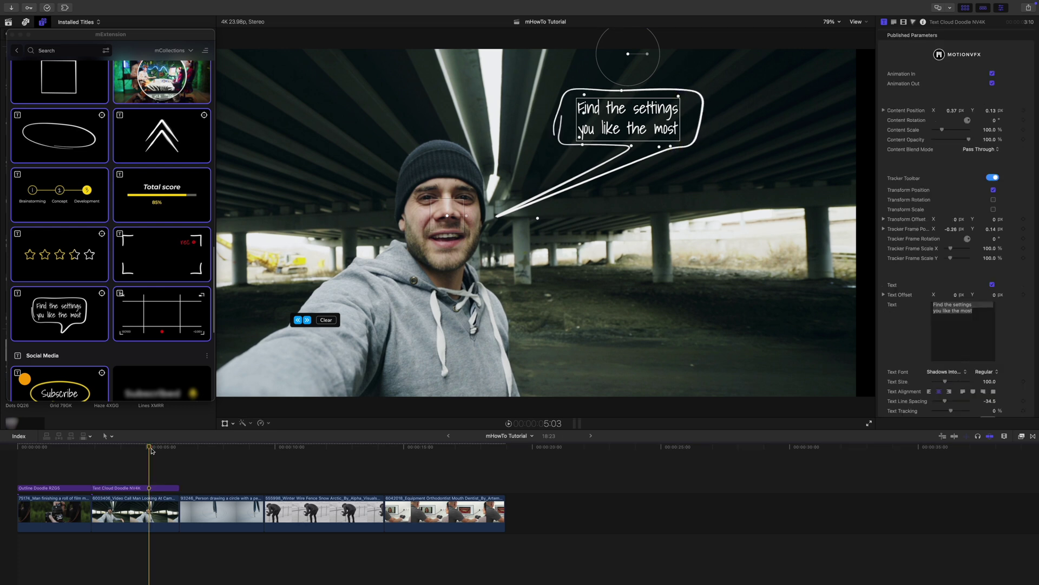
Step: Add the Dimness title from Backgrounds at the start of the compass-drawing clip and trim it to the clip's end
drag(150, 450, 180, 454)
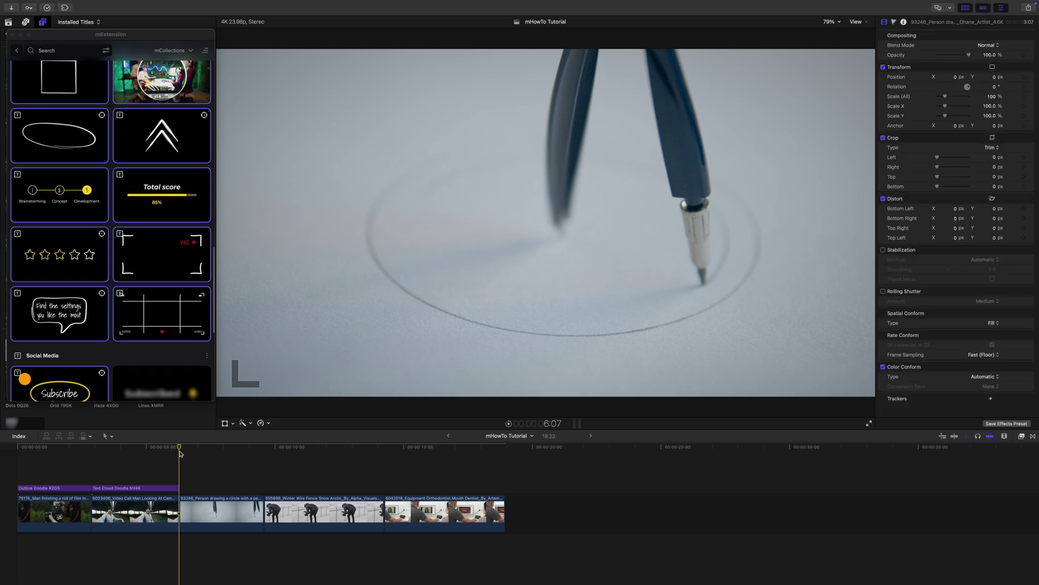
mouse_move(184, 454)
mouse_down()
mouse_move(206, 458)
mouse_move(198, 467)
mouse_up()
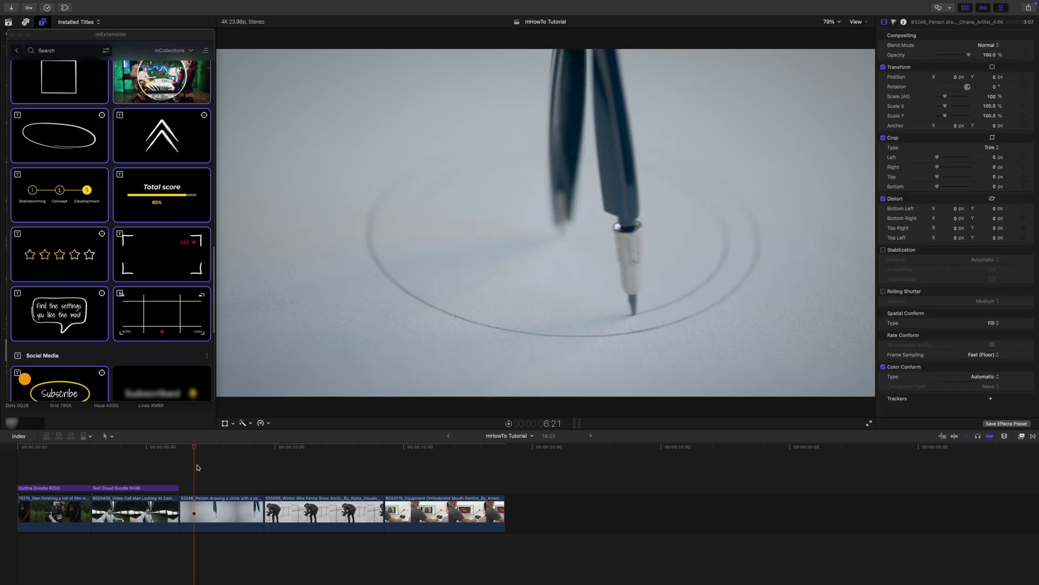
scroll(187, 349, down, 8)
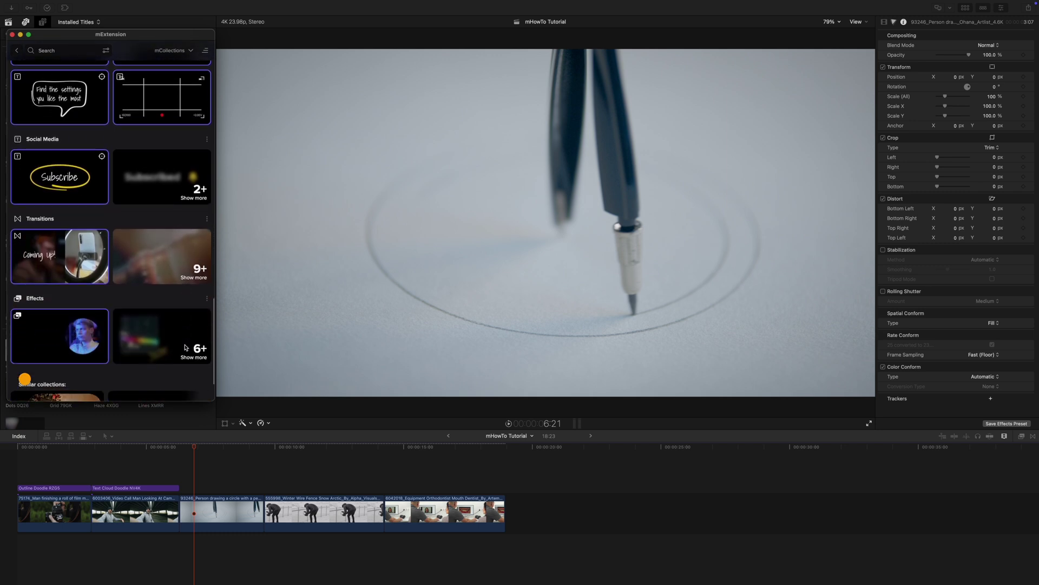
scroll(186, 347, down, 3)
scroll(186, 348, up, 20)
scroll(186, 347, up, 8)
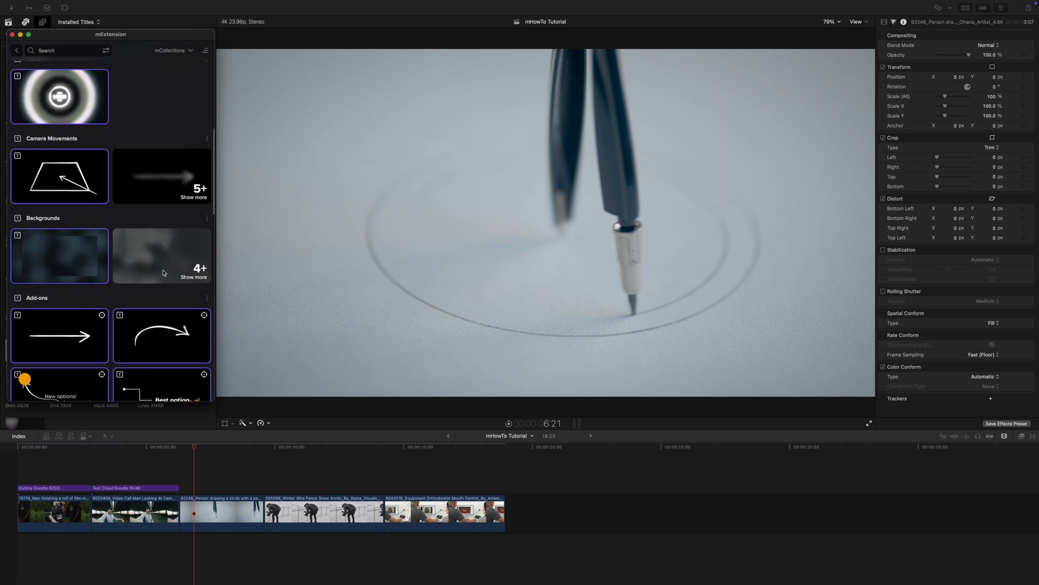
click(164, 273)
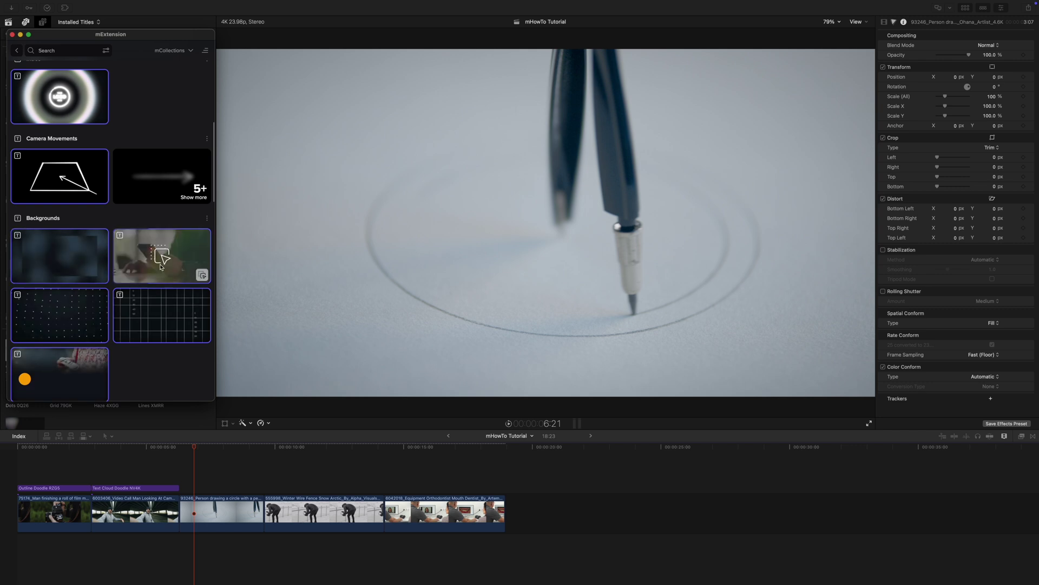
drag(157, 254, 183, 477)
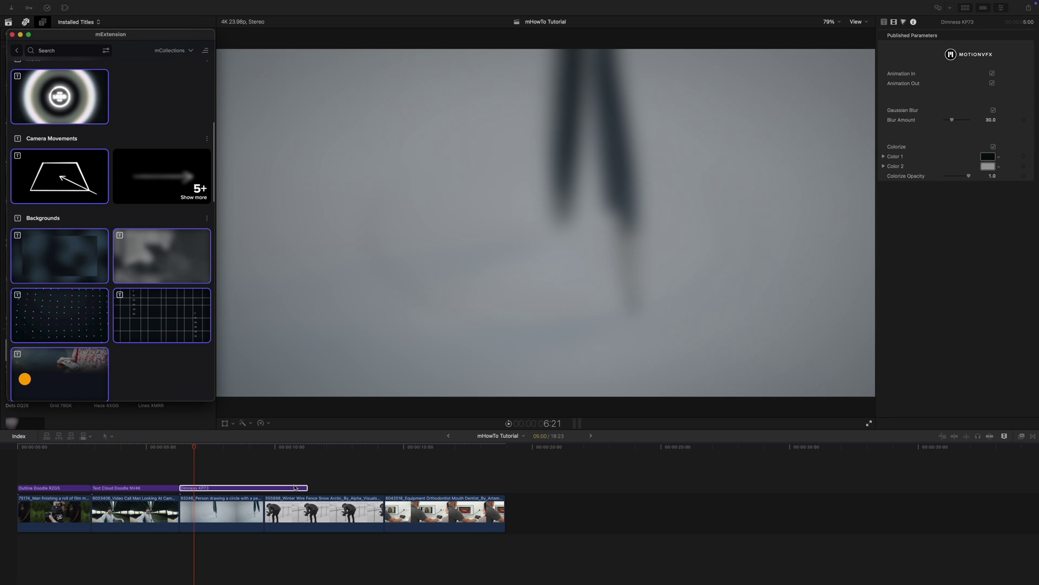
click(293, 489)
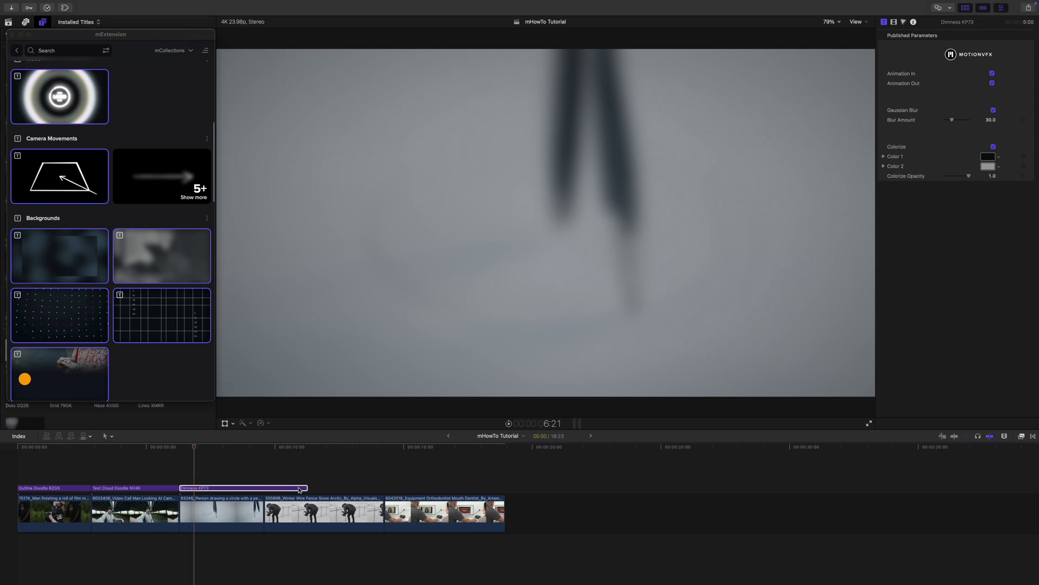
drag(307, 488, 260, 485)
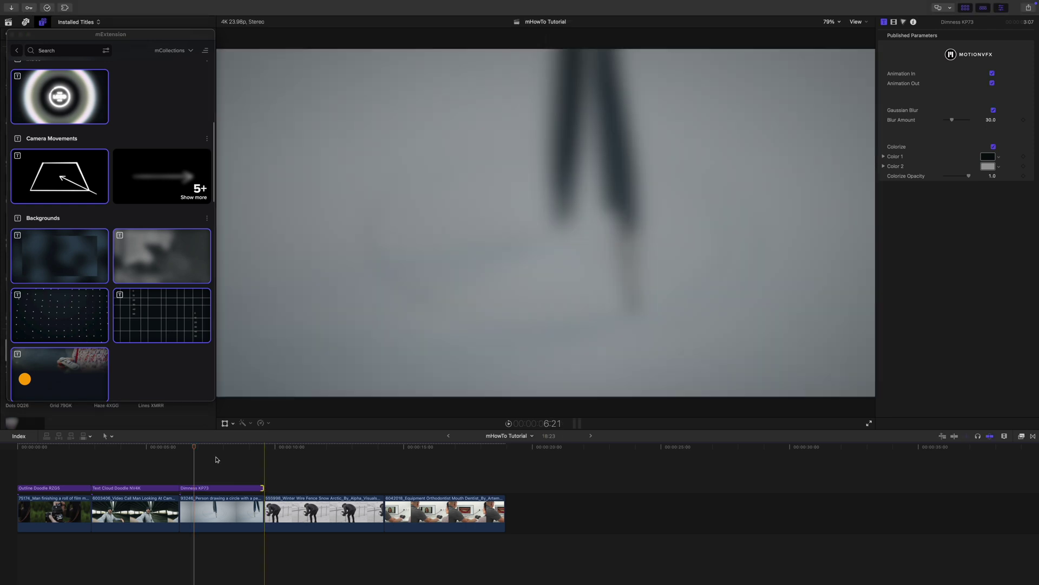
Step: Add the Process Steps title above the Dimness title and trim both ends to a duration of 2:12
drag(195, 451, 224, 455)
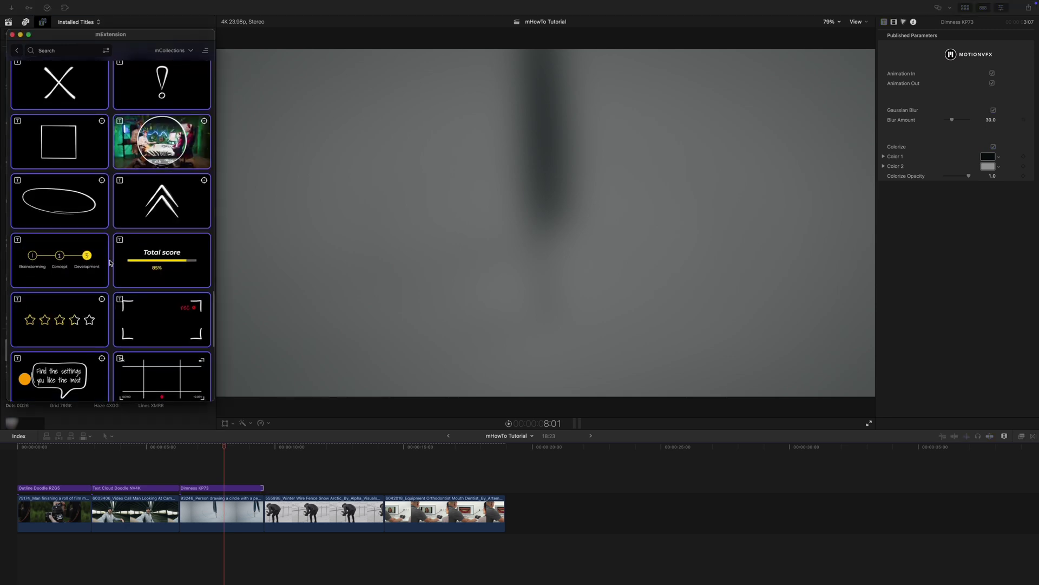
scroll(110, 263, up, 2)
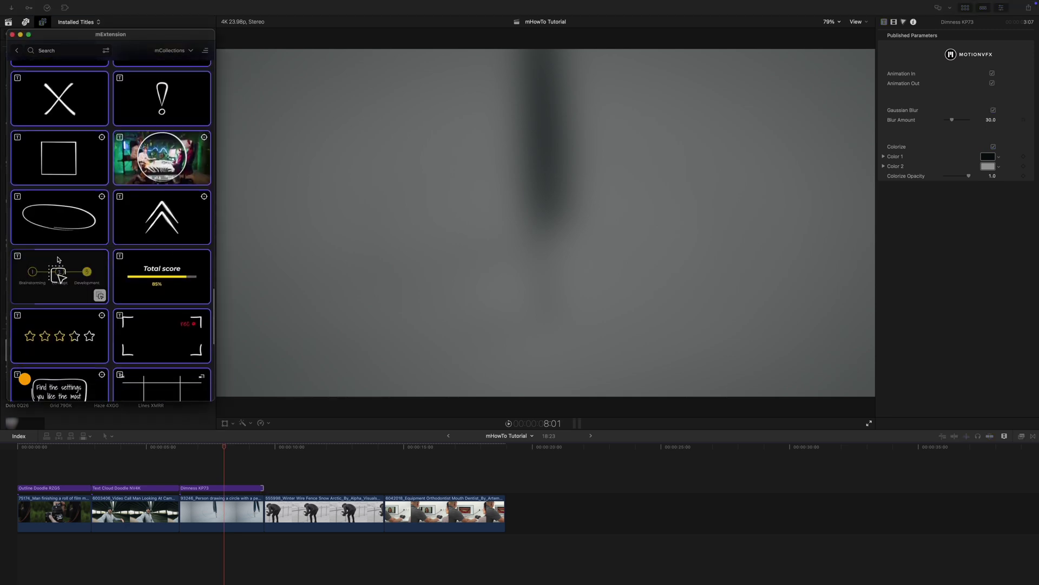
drag(43, 281, 179, 452)
drag(307, 479, 253, 478)
drag(183, 477, 228, 451)
click(201, 447)
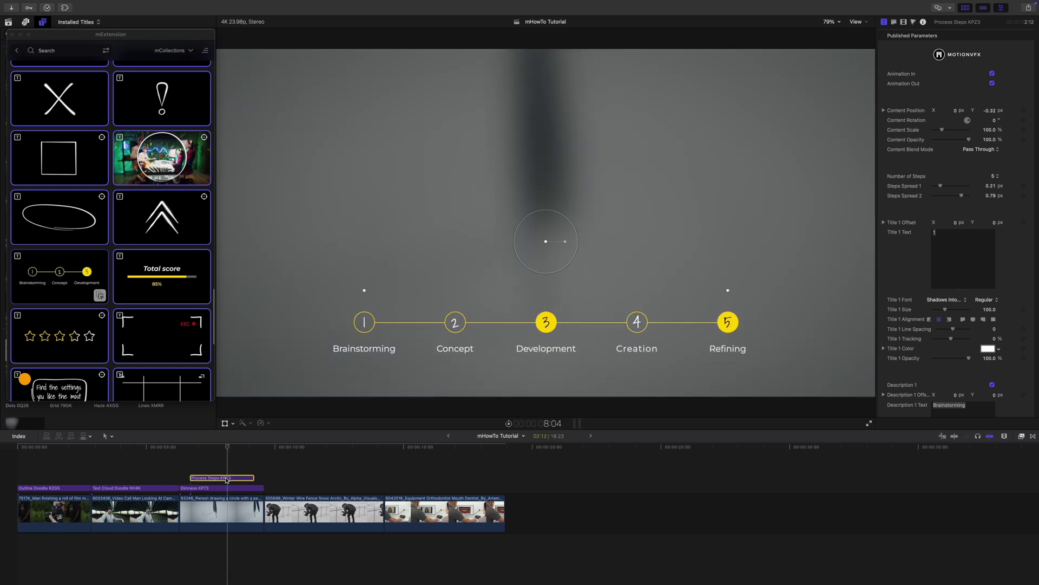
Step: Centre the process steps graphic at content position 0, 0 and set Steps Spread 1 to 0.23 and Steps Spread 2 to 0.78
drag(546, 244, 547, 131)
mouse_move(364, 178)
mouse_down()
mouse_move(335, 177)
mouse_move(388, 180)
mouse_move(361, 180)
mouse_move(378, 183)
mouse_up()
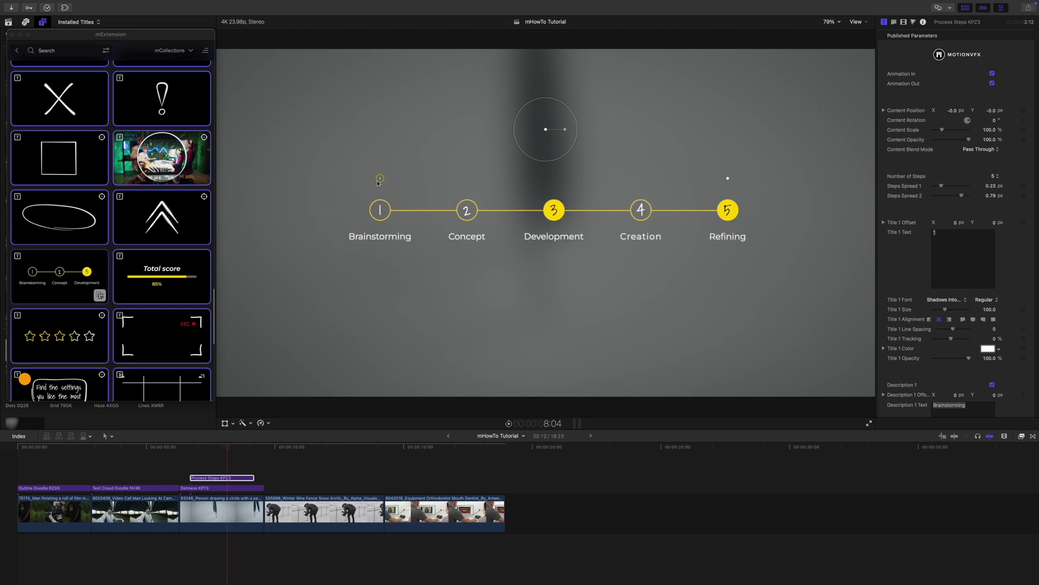
mouse_move(727, 180)
mouse_down()
mouse_move(749, 178)
mouse_move(717, 183)
mouse_up()
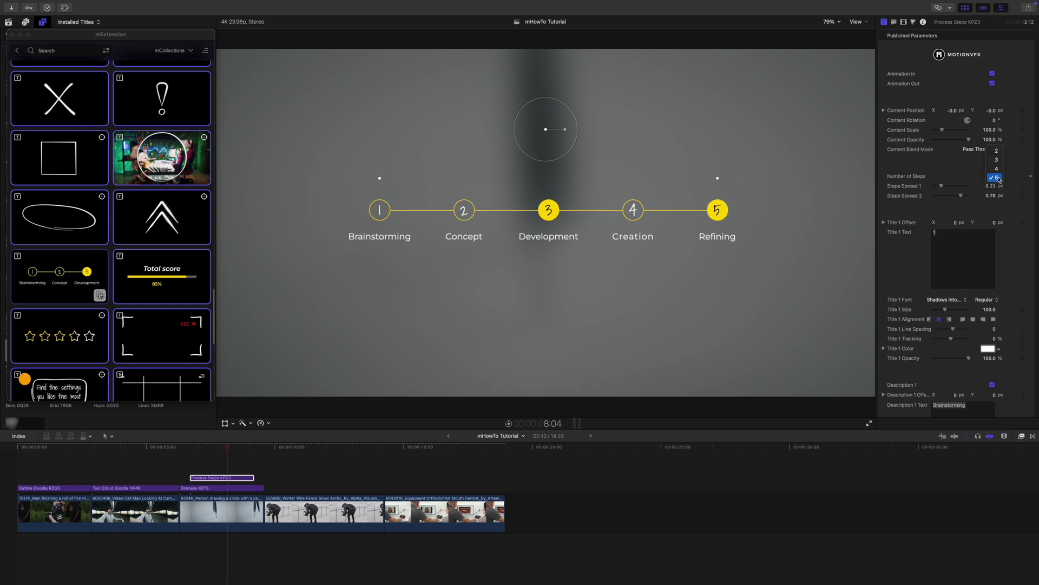
scroll(904, 152, down, 3)
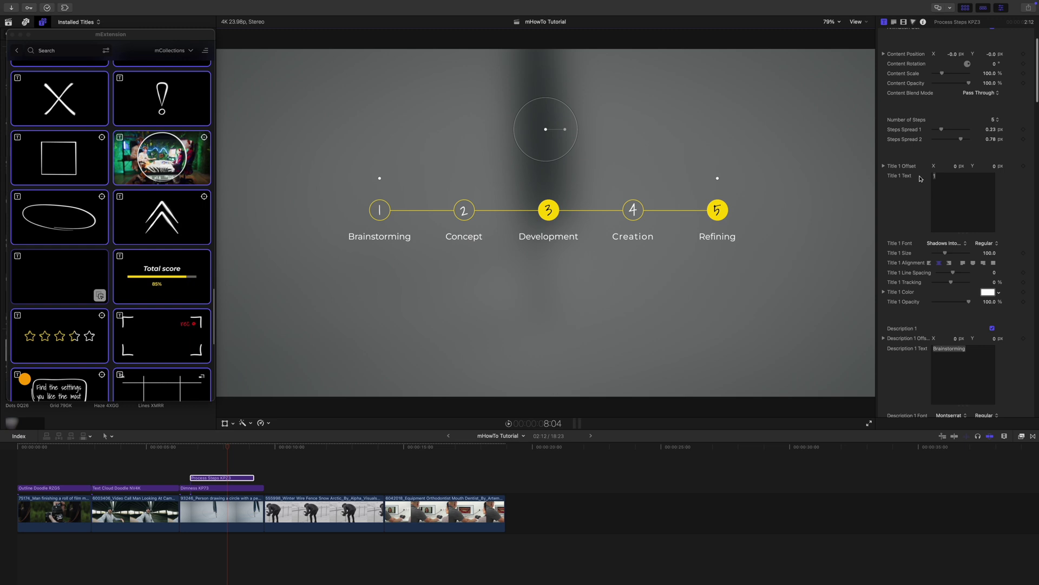
Step: Fill the second circle of the process steps graphic by setting Circle 2 Fill Opacity to 100%
scroll(908, 235, down, 20)
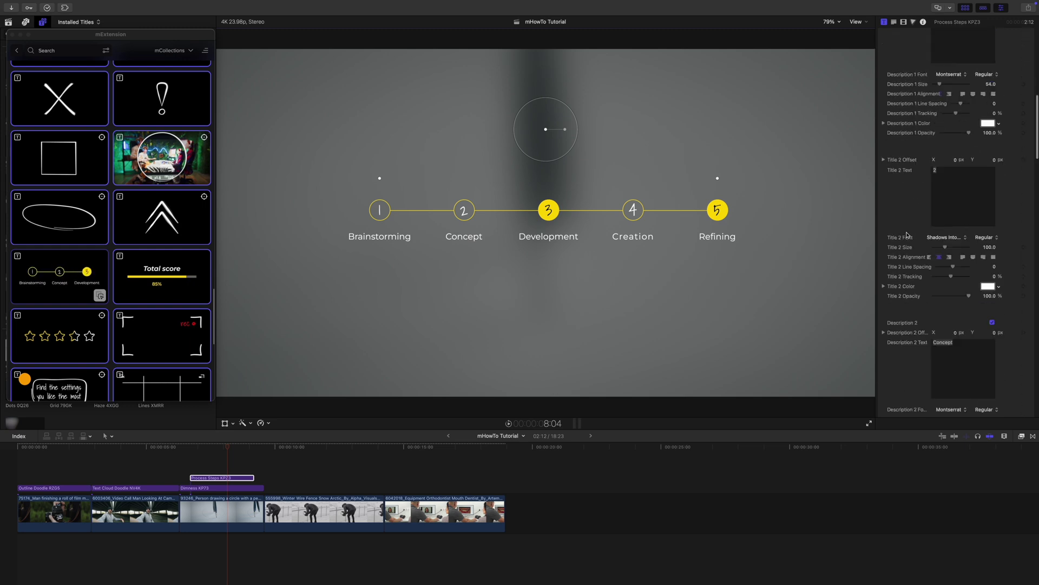
scroll(906, 235, down, 20)
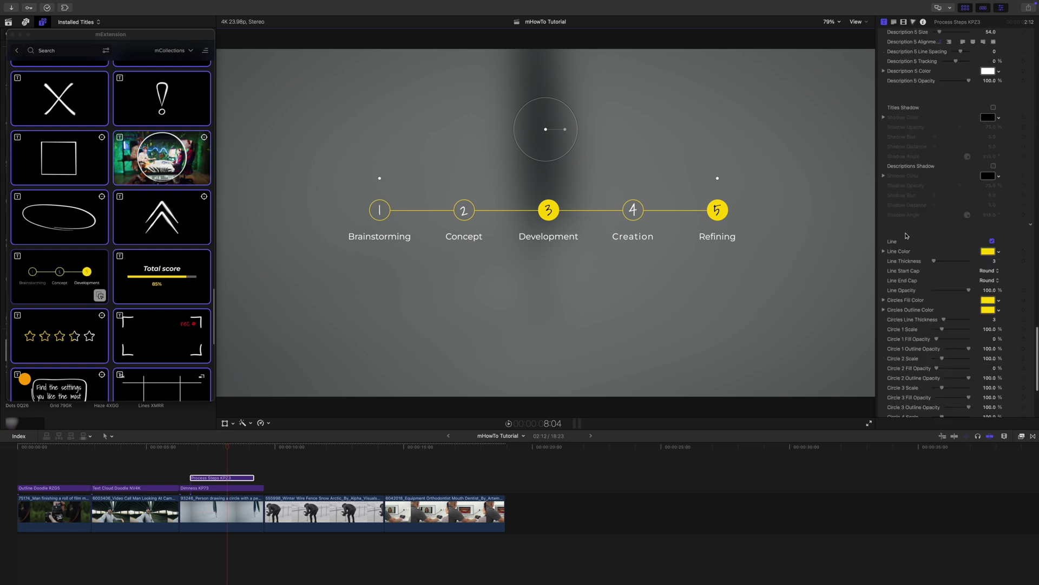
scroll(907, 236, down, 3)
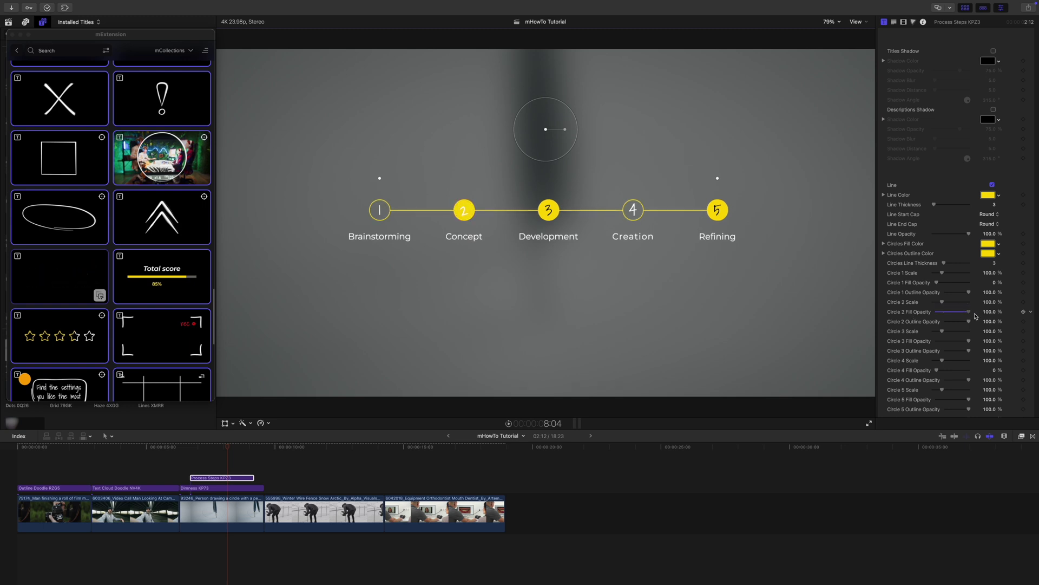
Step: Add the Flash Zoom title from Camera Movements above the snowy fence clip and trim it to the clip's end
drag(226, 449, 264, 453)
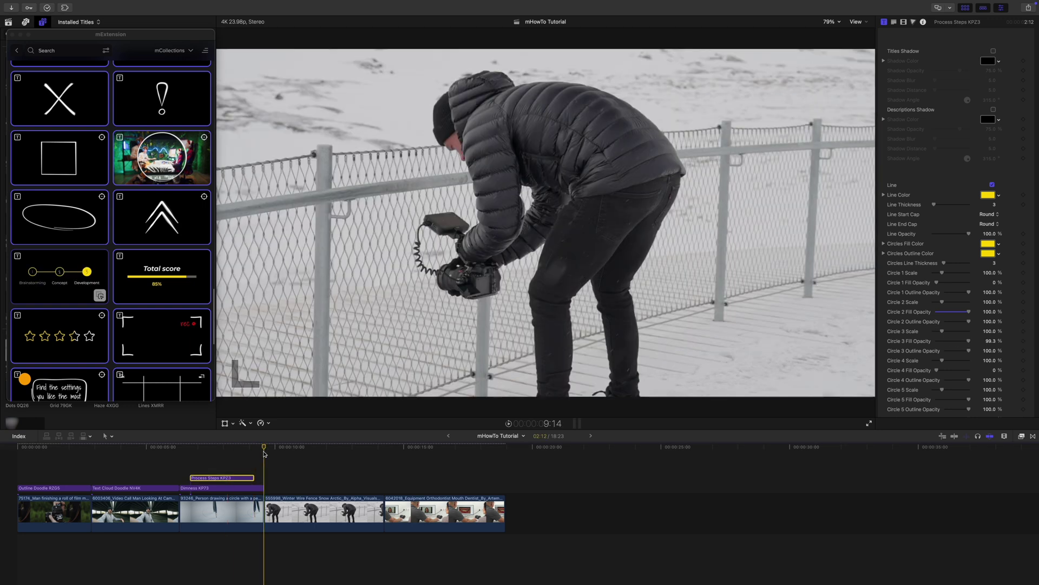
click(158, 340)
scroll(112, 325, up, 10)
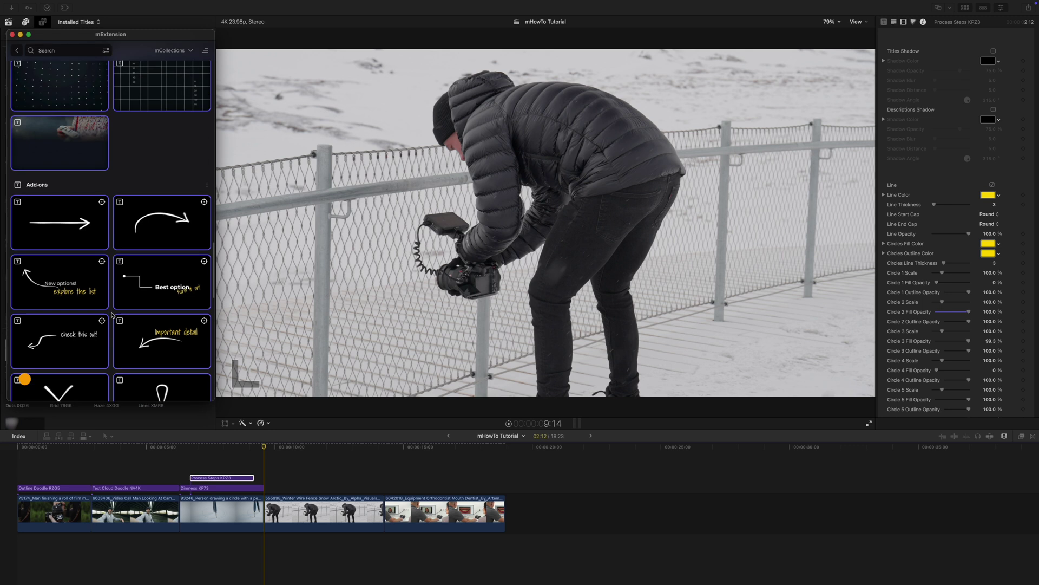
scroll(112, 314, up, 8)
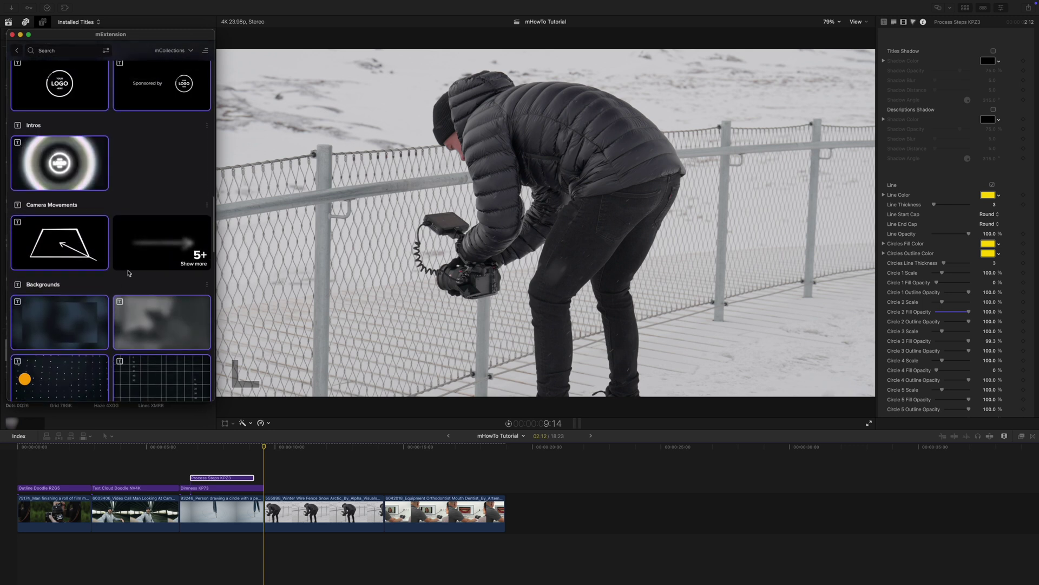
click(129, 267)
scroll(111, 287, down, 3)
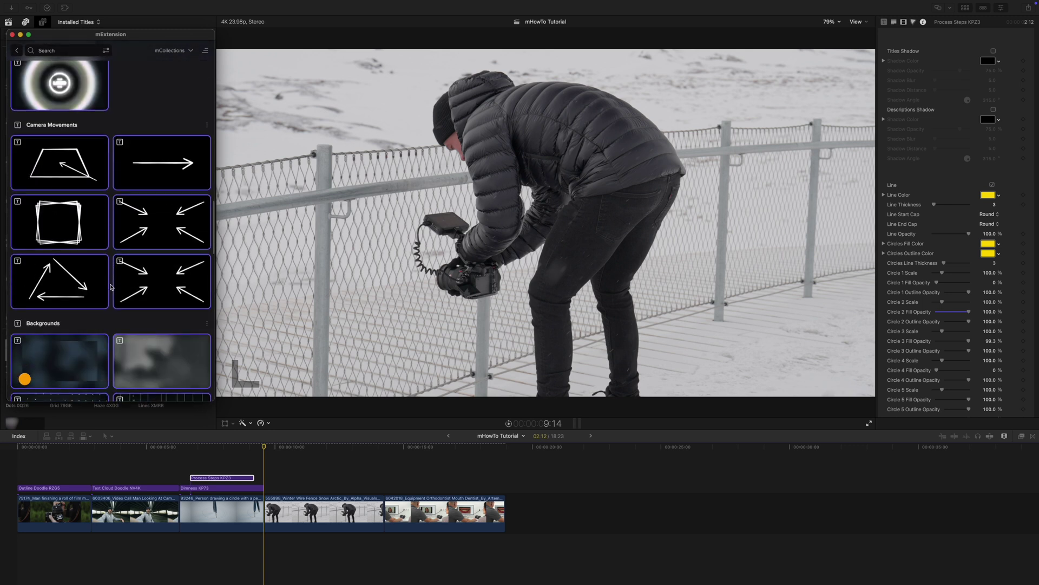
mouse_move(150, 273)
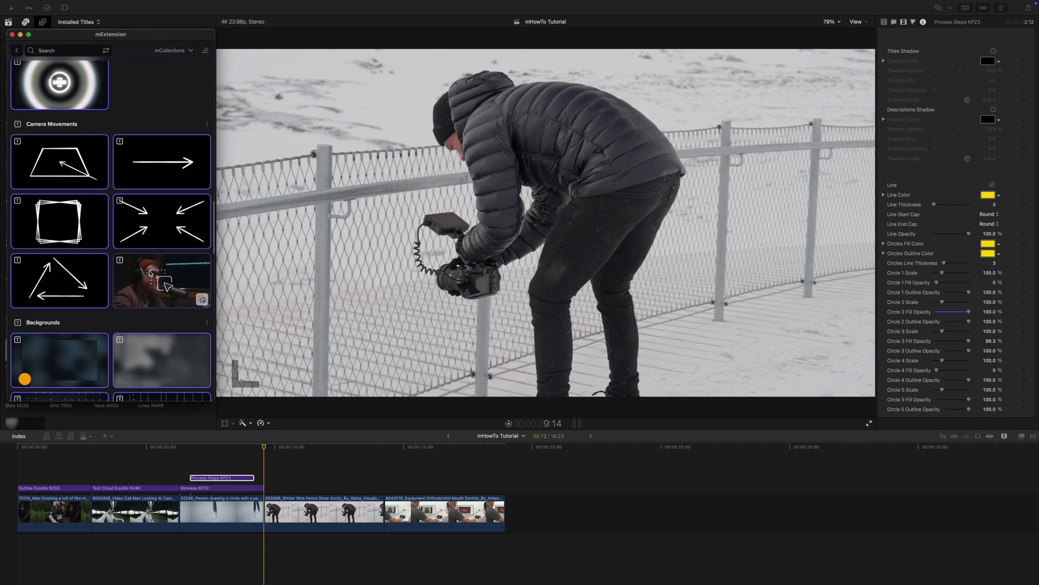
mouse_move(151, 233)
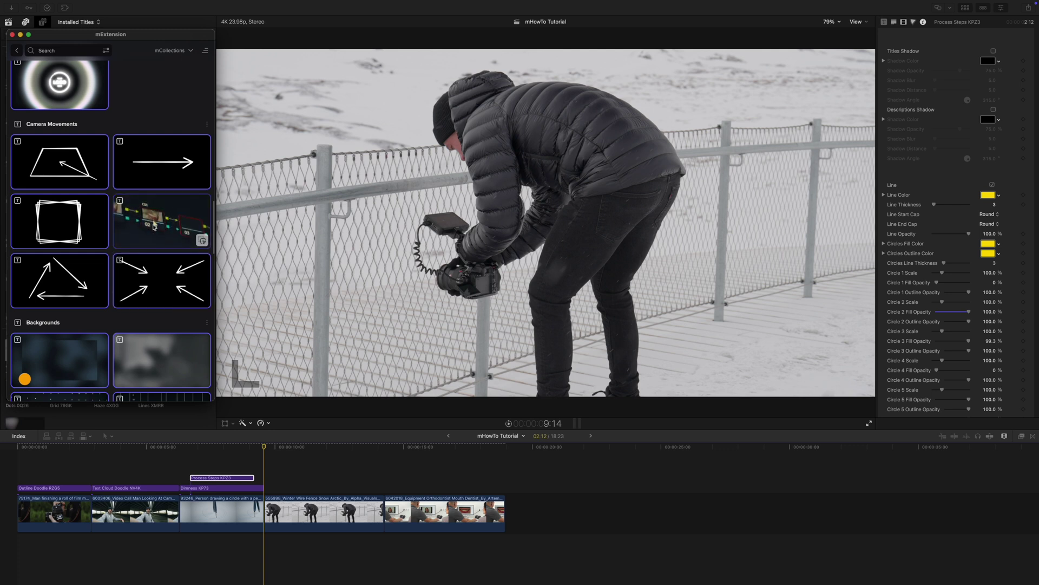
drag(154, 228, 266, 487)
drag(392, 489, 383, 490)
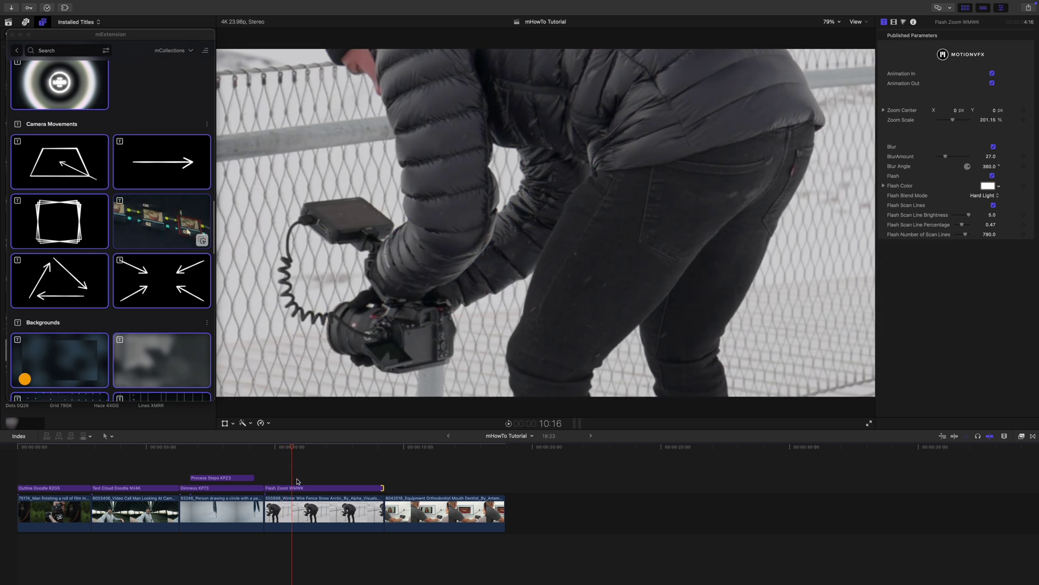
Step: Set the Flash Zoom's Zoom Center to -0.88, -0.45 and Zoom Scale to 144.94%, and play back the zoom
click(296, 490)
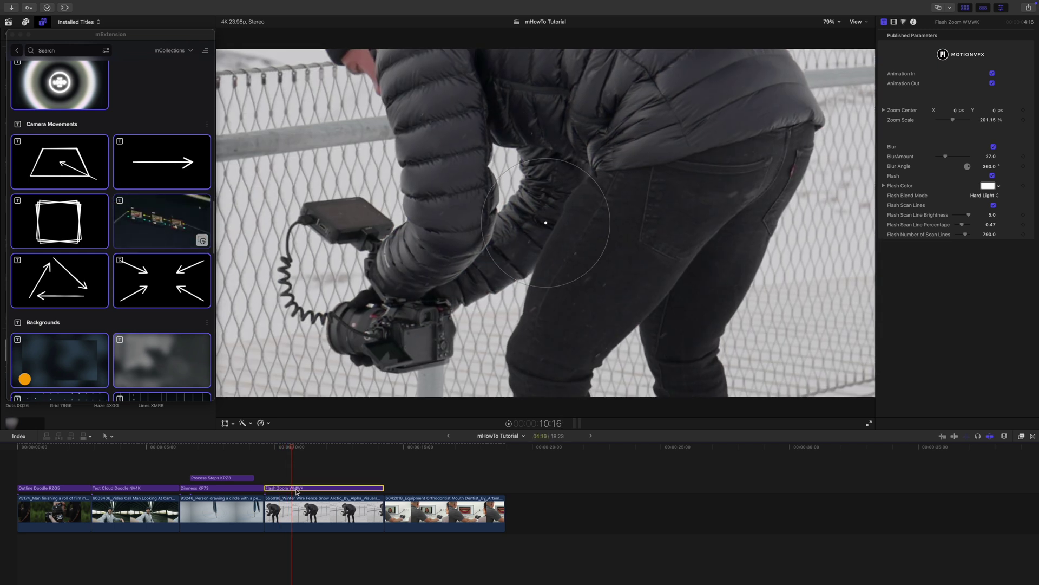
drag(546, 223, 327, 327)
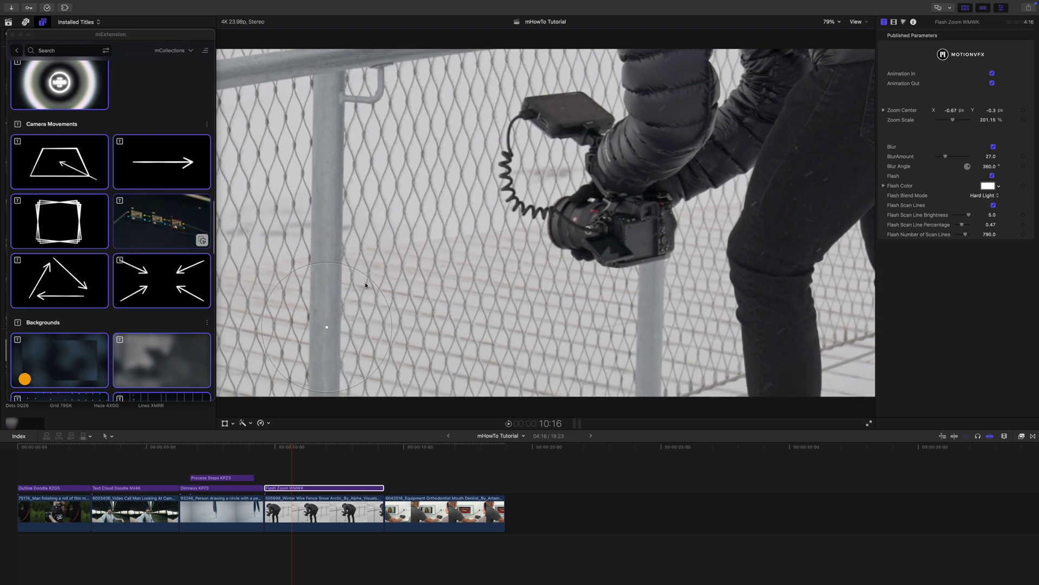
drag(371, 282, 324, 378)
drag(360, 335, 353, 342)
drag(323, 377, 261, 377)
click(276, 449)
key(space)
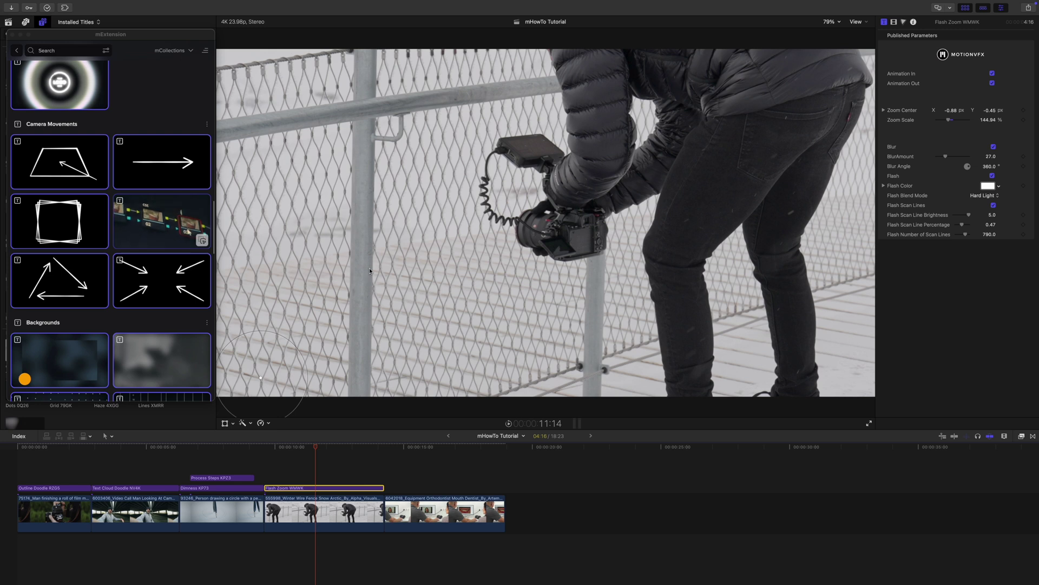
Step: Add the four-item List title above the Flash Zoom and trim both ends to a duration of 3:03
scroll(119, 212, up, 5)
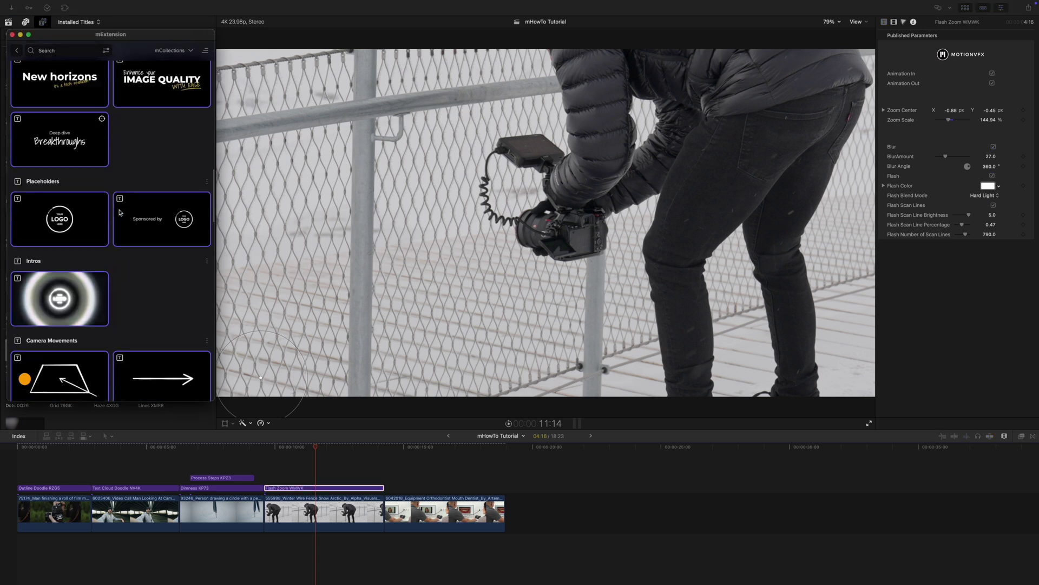
scroll(119, 212, up, 6)
scroll(113, 210, up, 5)
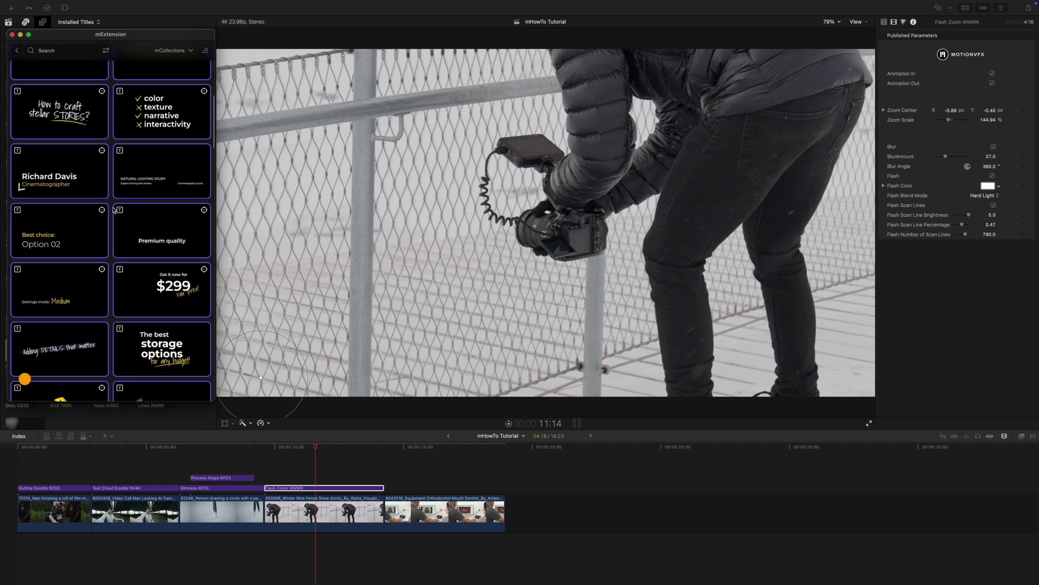
scroll(114, 210, up, 1)
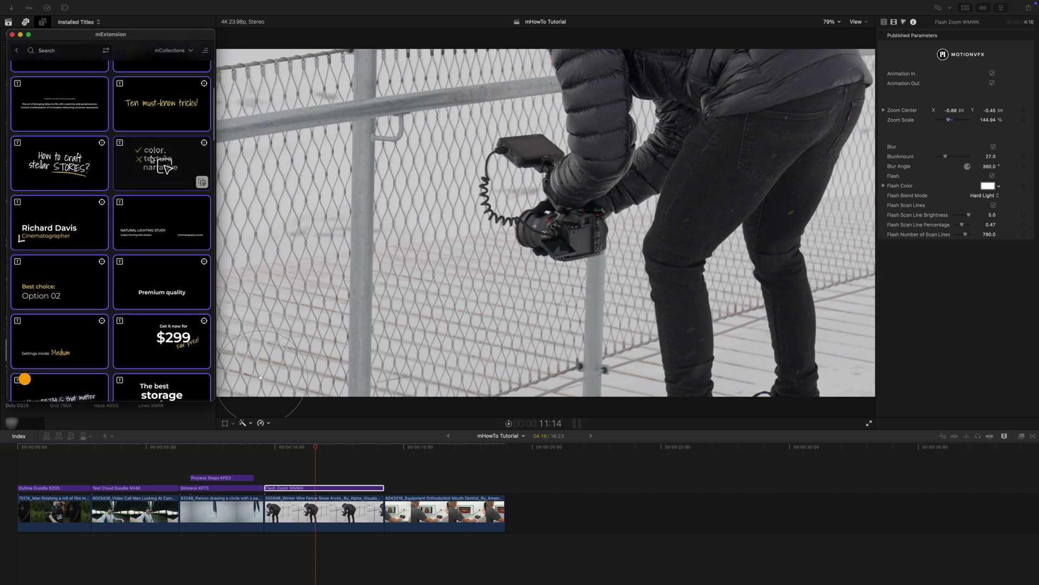
drag(161, 162, 269, 465)
drag(388, 477, 360, 477)
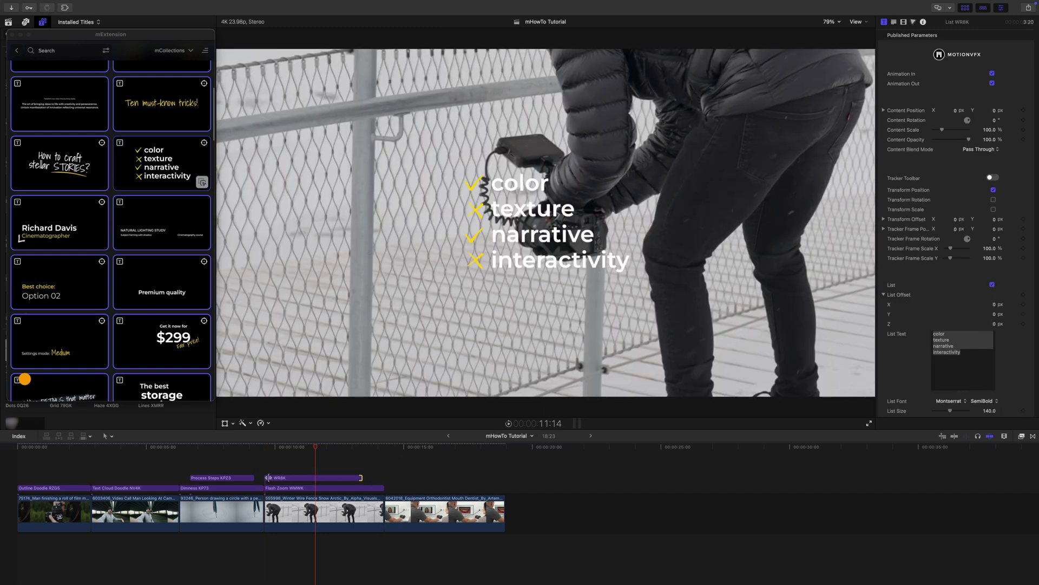
drag(267, 477, 274, 454)
key(space)
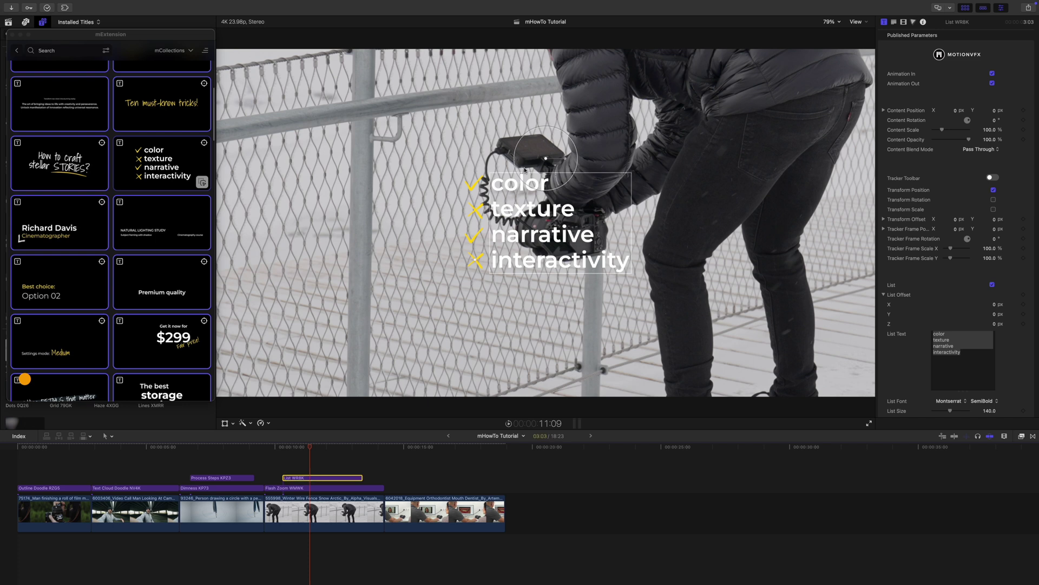
Step: Turn on the List title's Tracker Toolbar and fit the tracker frame to the fence post at -0.37, 0.03, scaled 49.3% by 104.43%
drag(546, 159, 434, 155)
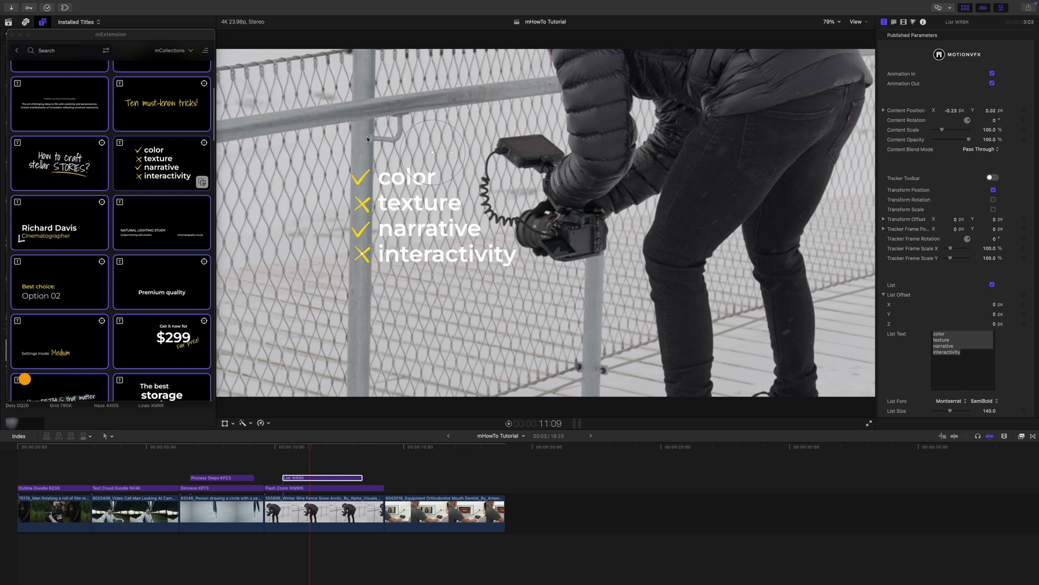
click(991, 178)
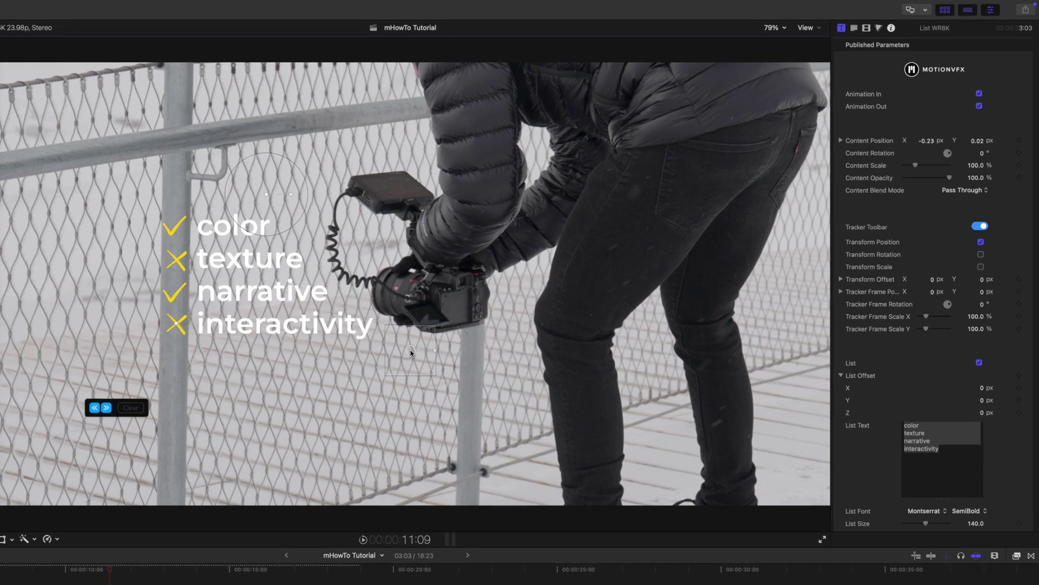
drag(546, 275, 459, 267)
drag(301, 342, 179, 338)
Step: Move the tracked list to content position 0.14, -0.02, turn off the Tracker Toolbar and play back the clip
drag(75, 180, 266, 198)
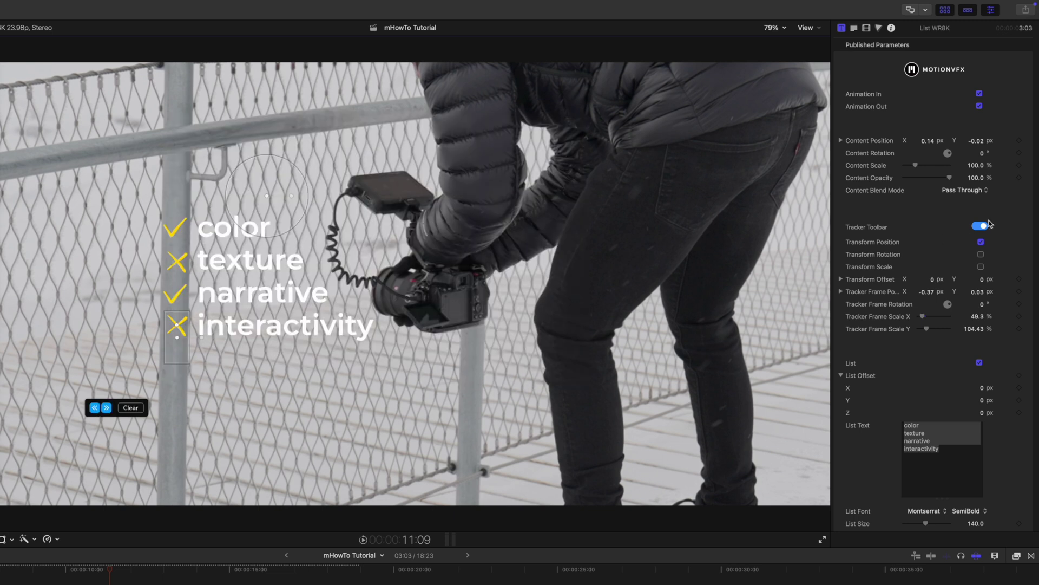
drag(112, 572, 53, 574)
key(space)
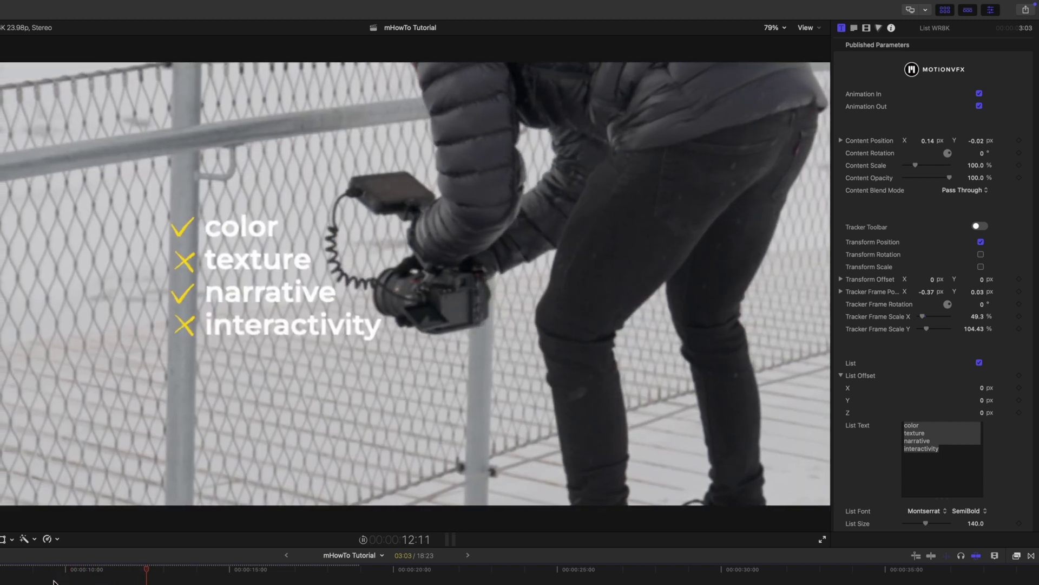
key(space)
Step: Try a Symbols Amount of 10 for the list, then return it to 4
drag(160, 573, 130, 579)
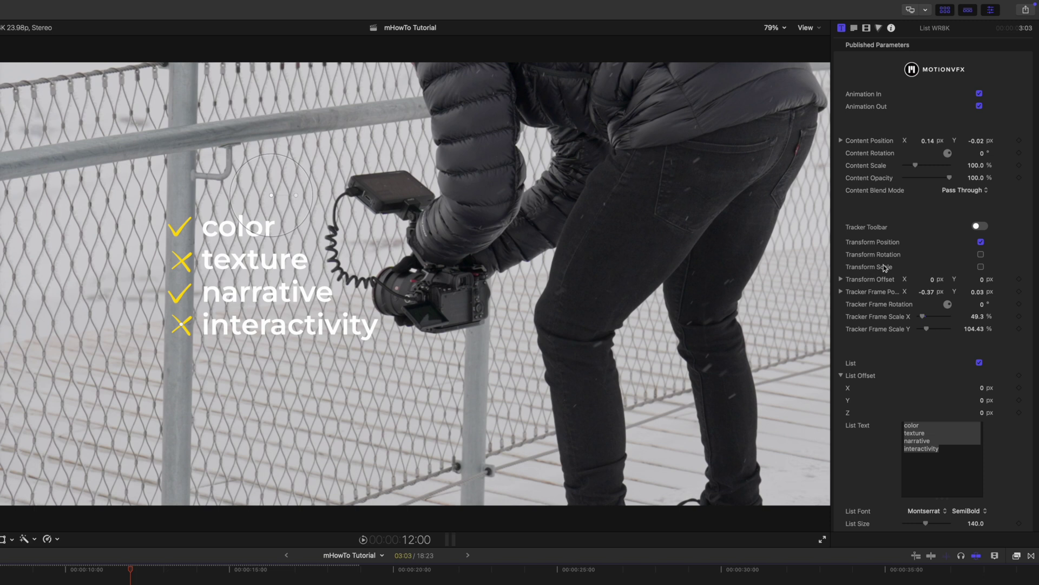
scroll(885, 267, down, 3)
scroll(899, 314, down, 2)
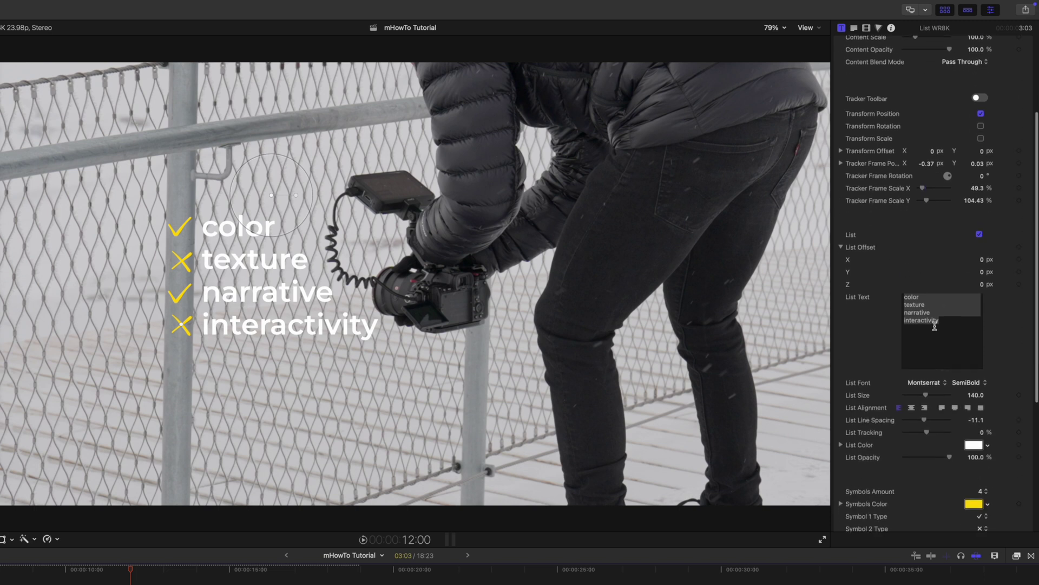
scroll(878, 314, down, 5)
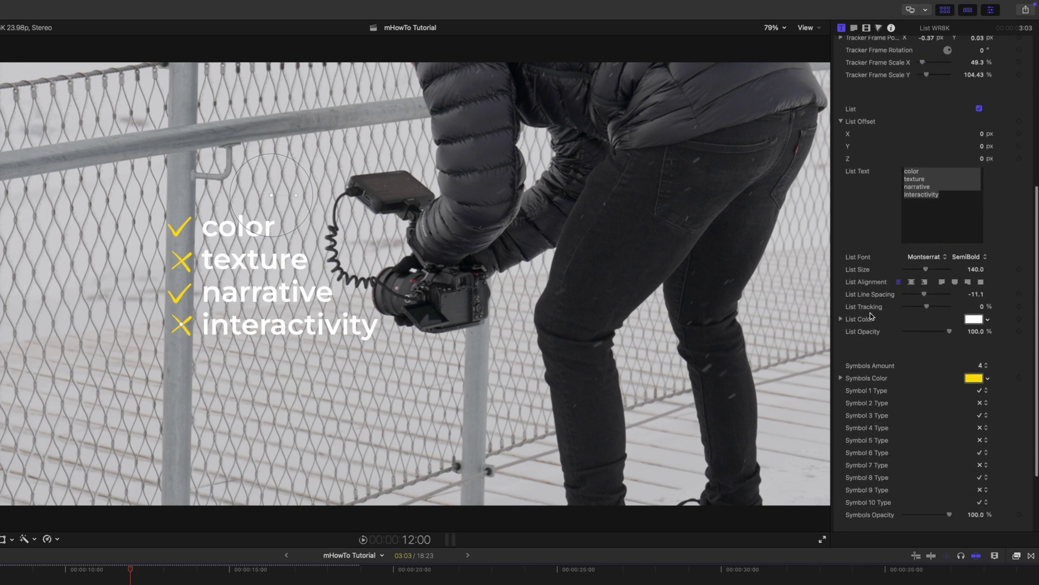
click(981, 352)
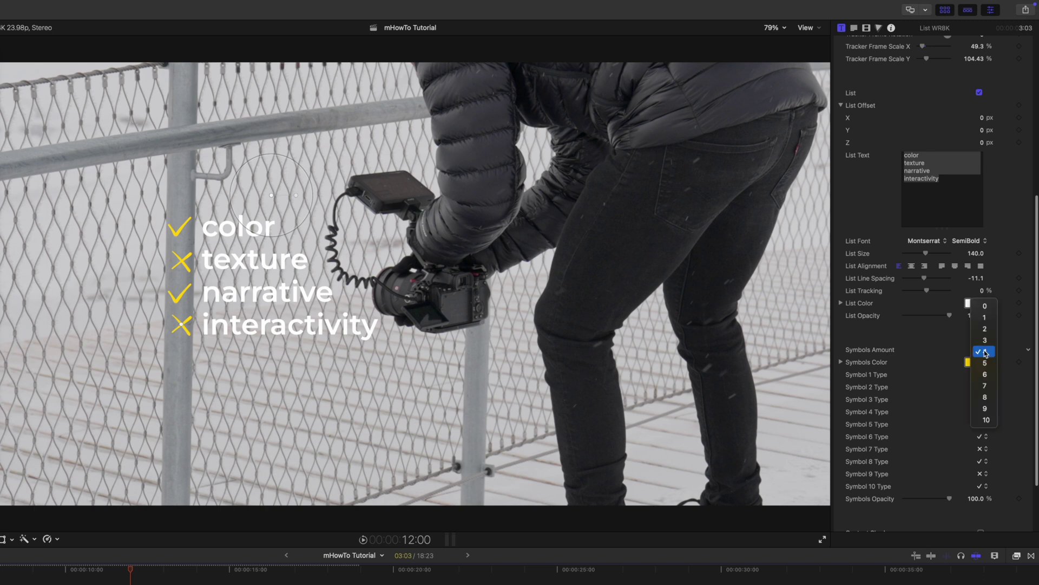
click(986, 420)
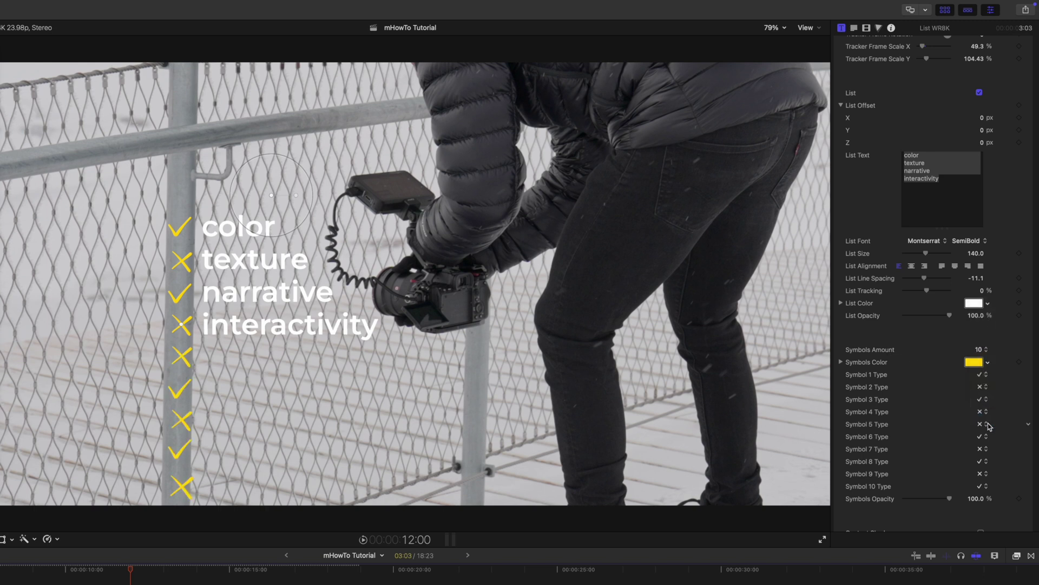
click(981, 352)
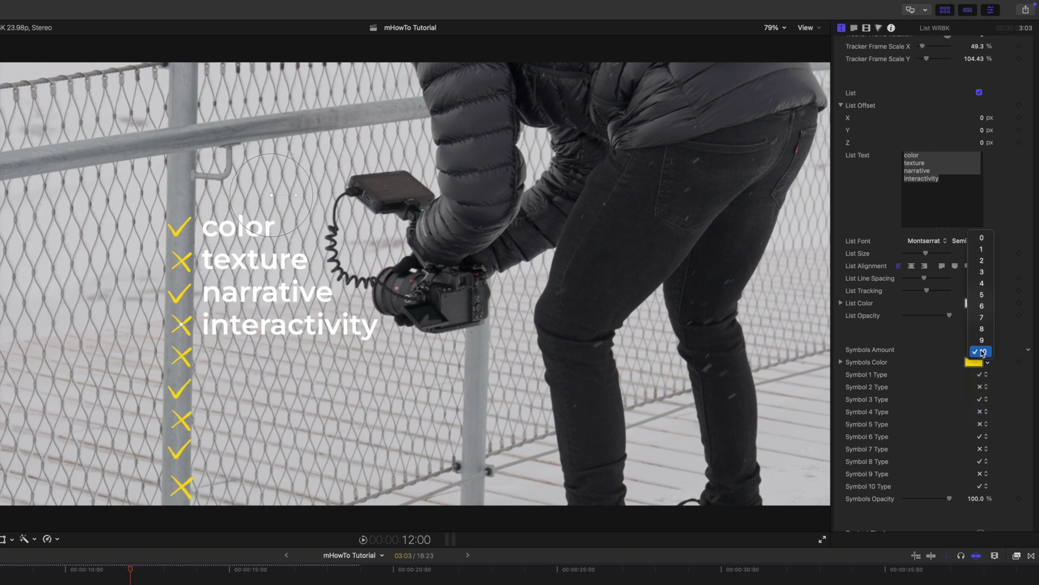
click(986, 288)
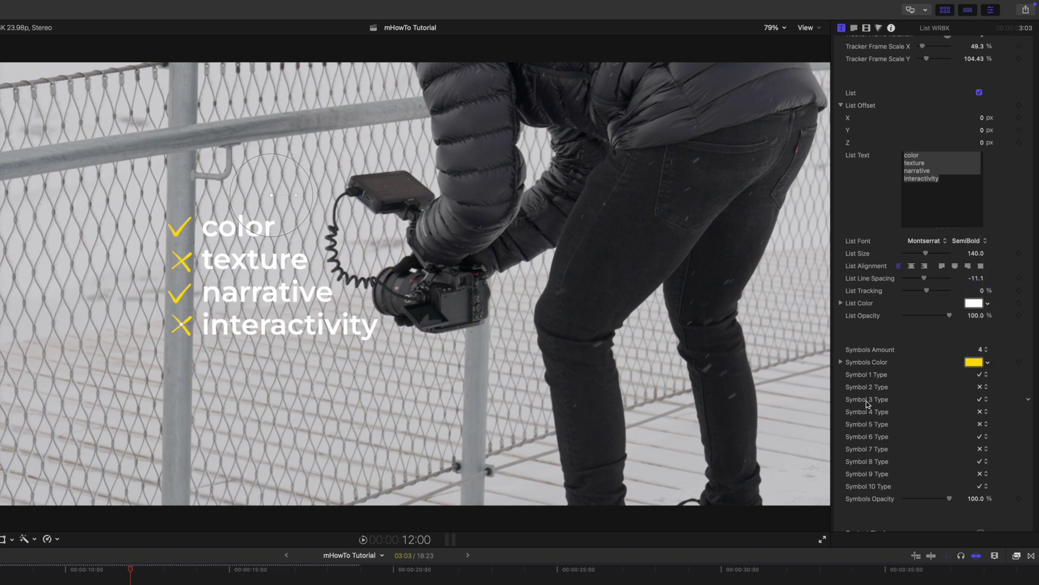
Step: Set the list's Symbol 2 Type to a check mark
scroll(866, 382, down, 1)
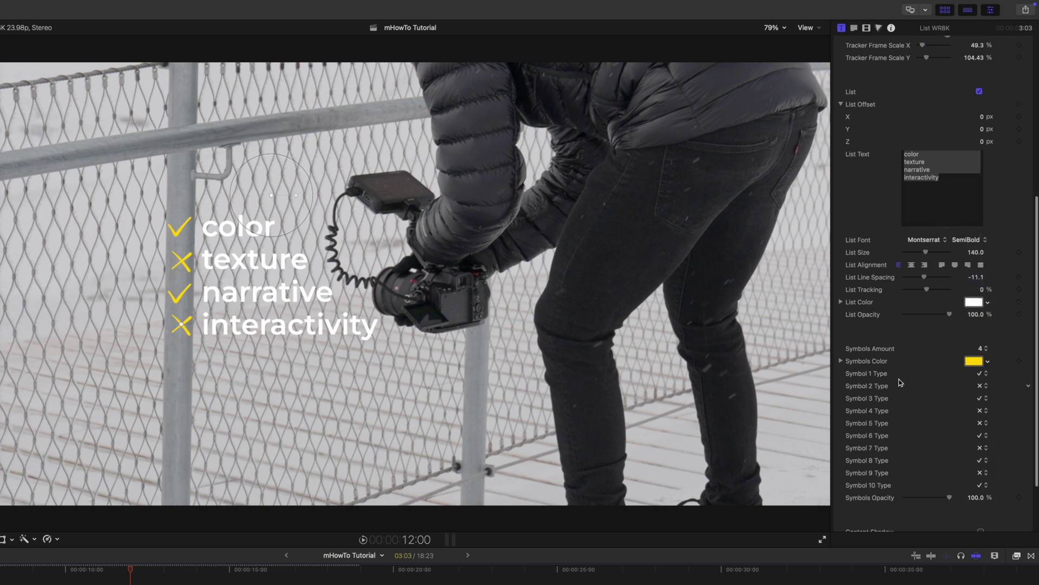
click(983, 390)
Step: Place the Subscribed title with the bell icon above the last clip, starting at 14:06
drag(130, 569, 205, 575)
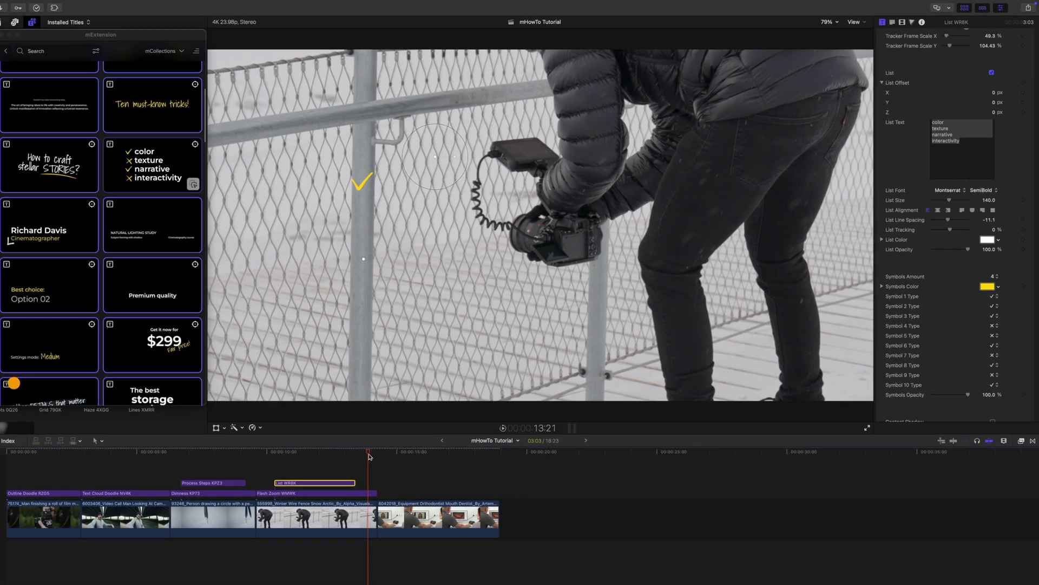
click(113, 318)
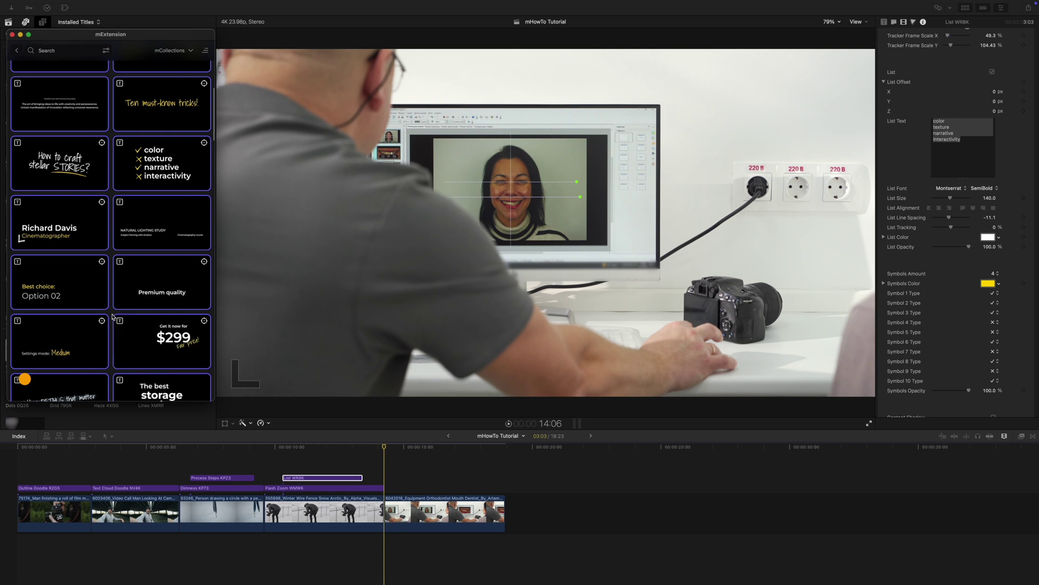
scroll(113, 318, up, 5)
scroll(113, 318, down, 15)
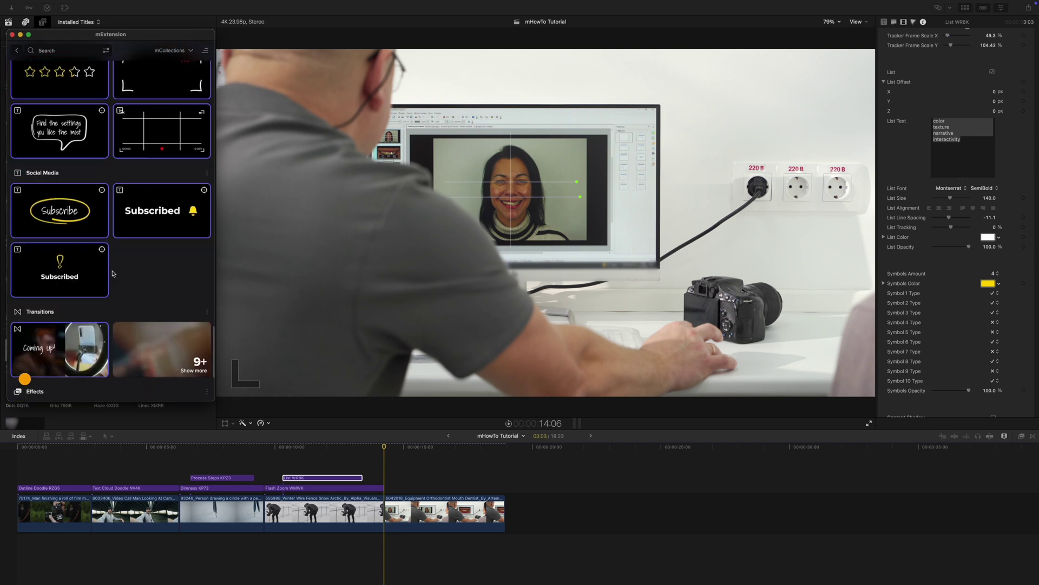
scroll(113, 273, up, 3)
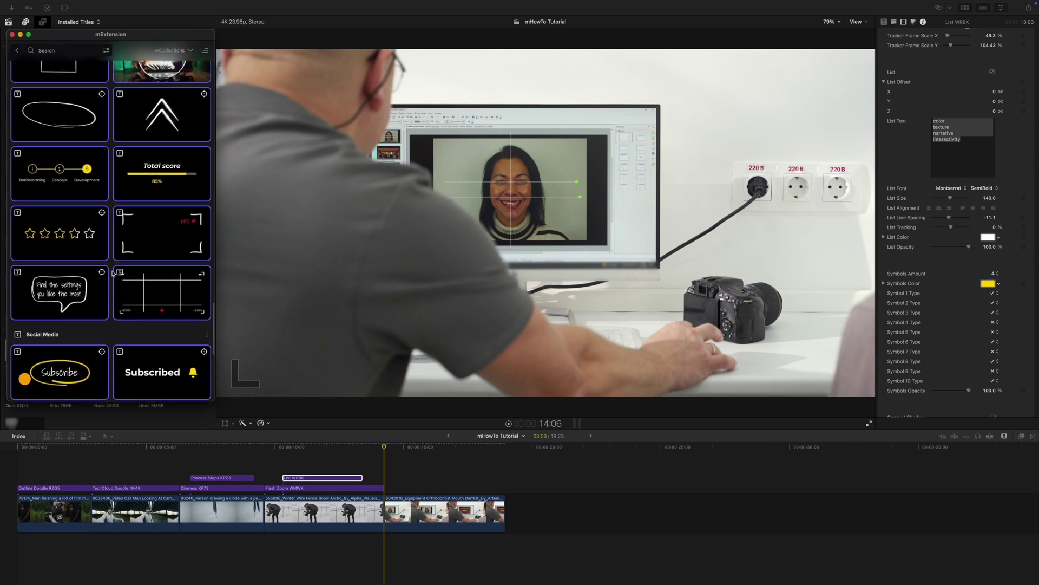
scroll(113, 273, down, 5)
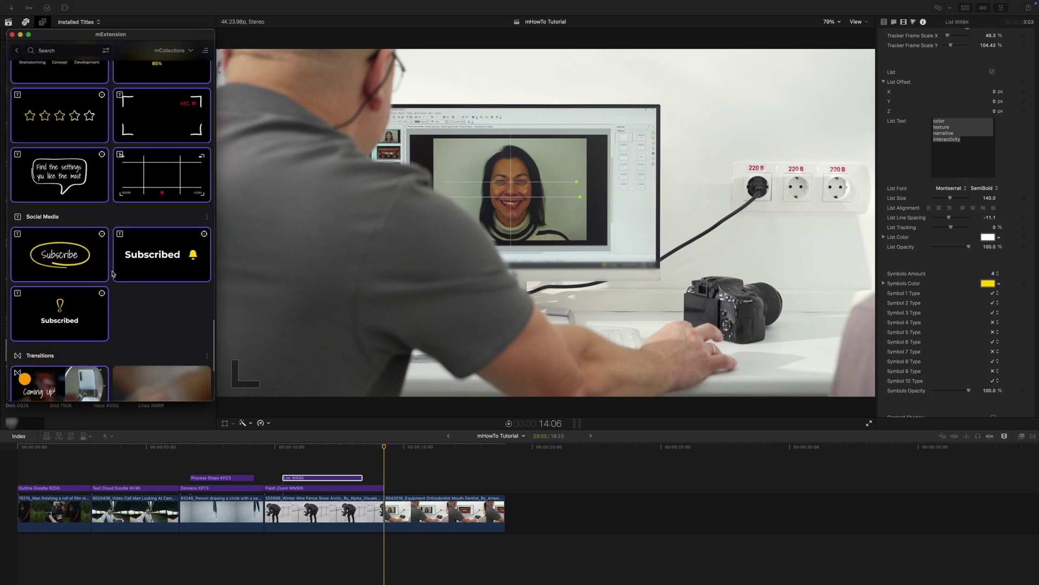
click(151, 262)
drag(391, 473, 387, 474)
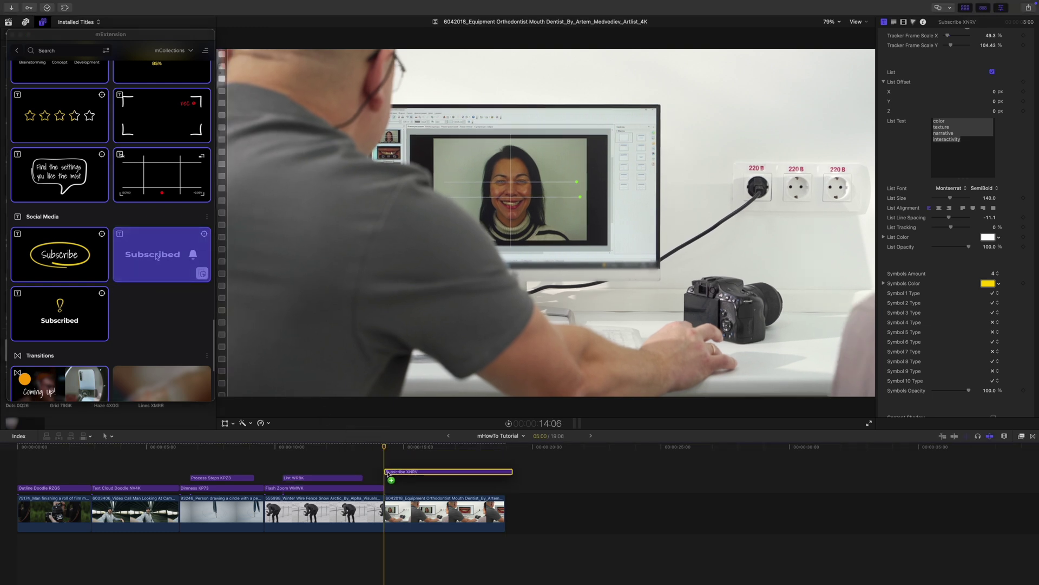
Step: Trim the Subscribe title to end with the last clip and preview its animation
drag(510, 488, 504, 488)
drag(385, 447, 446, 451)
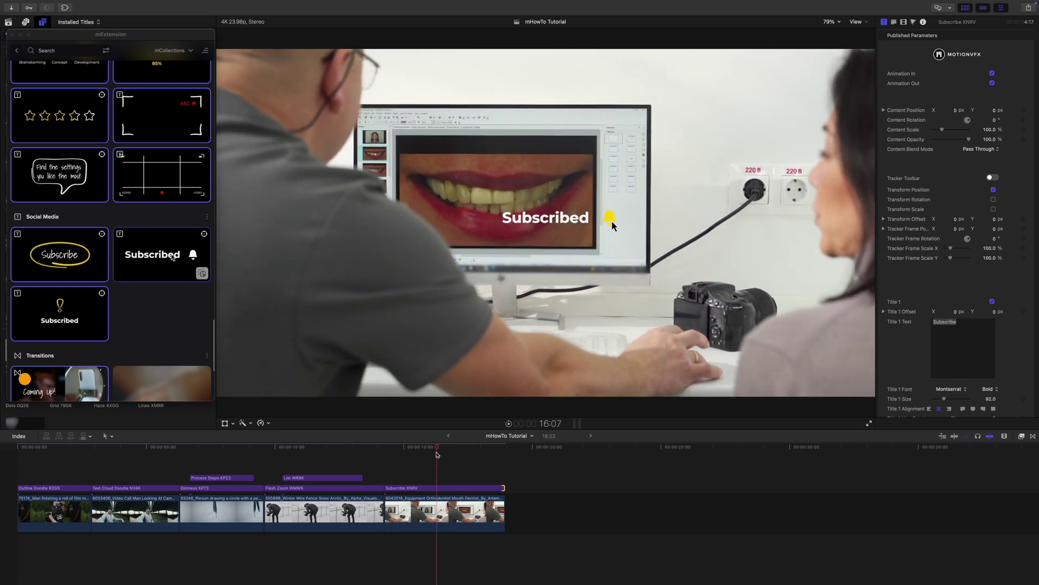
drag(390, 452, 431, 457)
Step: Insert the Haze background beneath the Subscribe title, trim it to the end of the last clip and play it back
click(168, 363)
scroll(119, 344, up, 15)
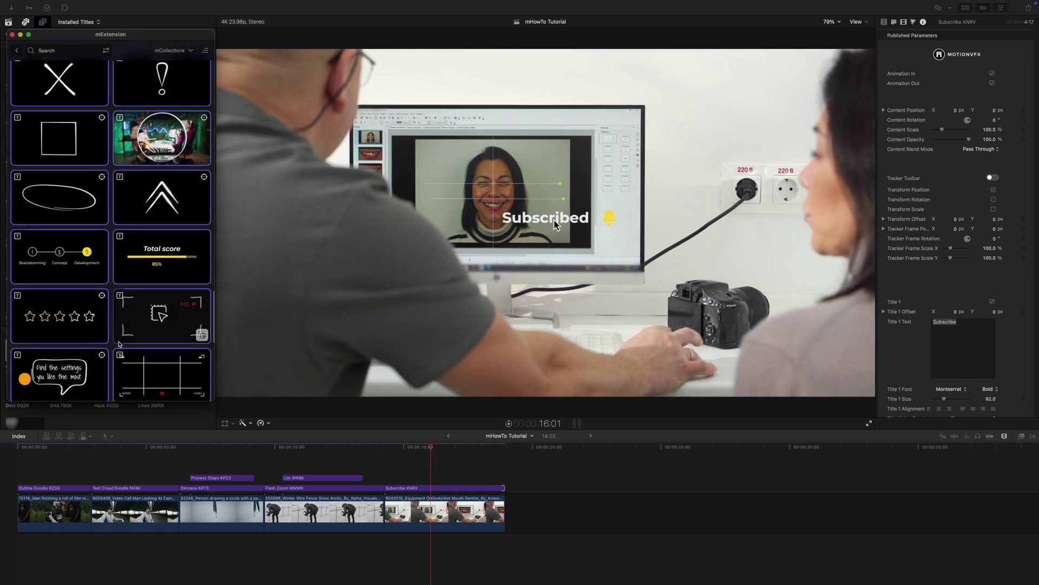
drag(59, 322, 442, 489)
drag(512, 488, 499, 489)
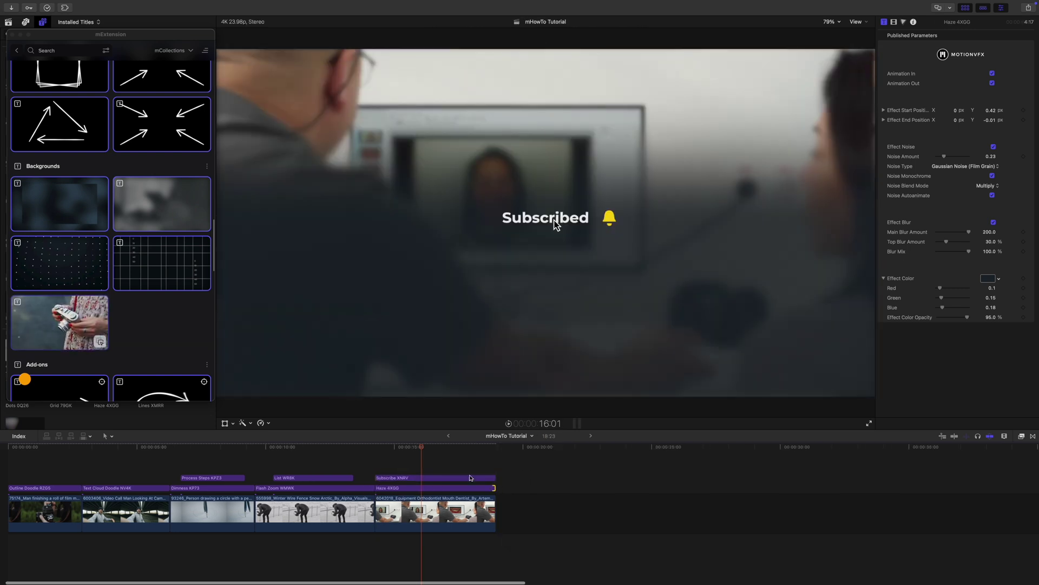
key(space)
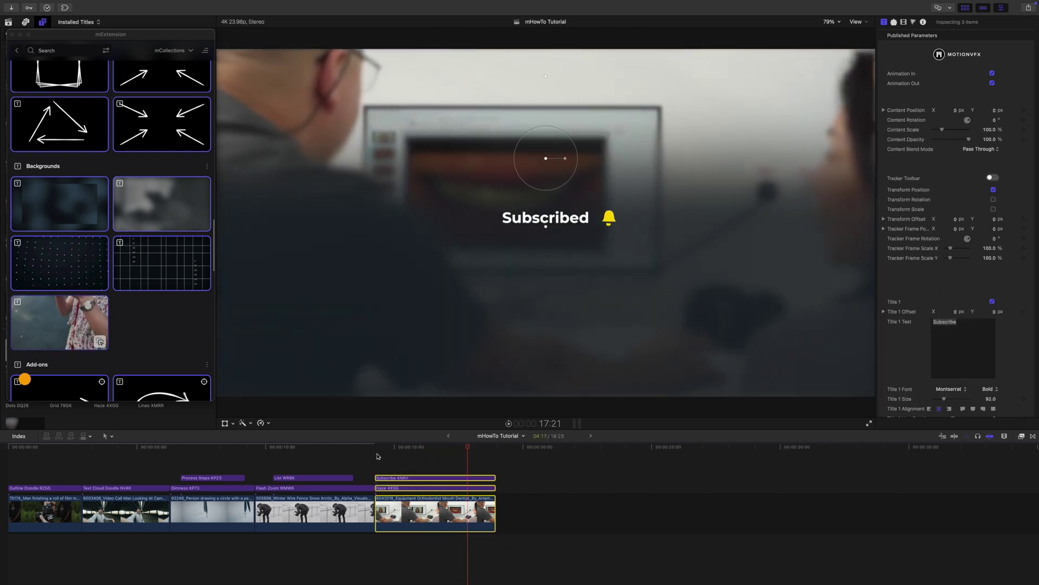
Step: Scrub the timeline back to the process steps at 8:06 and expand the collection's full Transitions section
click(176, 318)
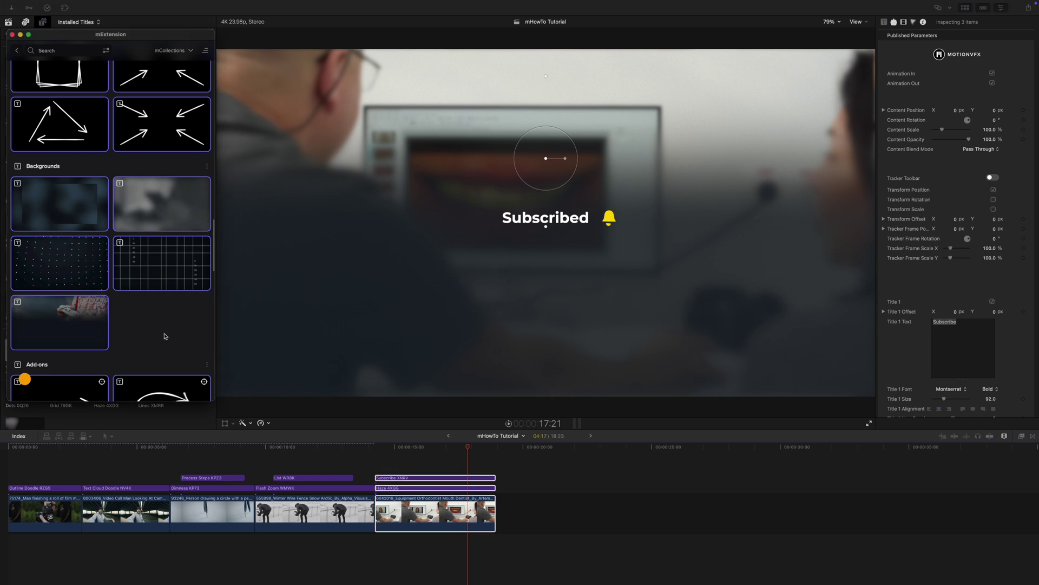
scroll(145, 337, down, 15)
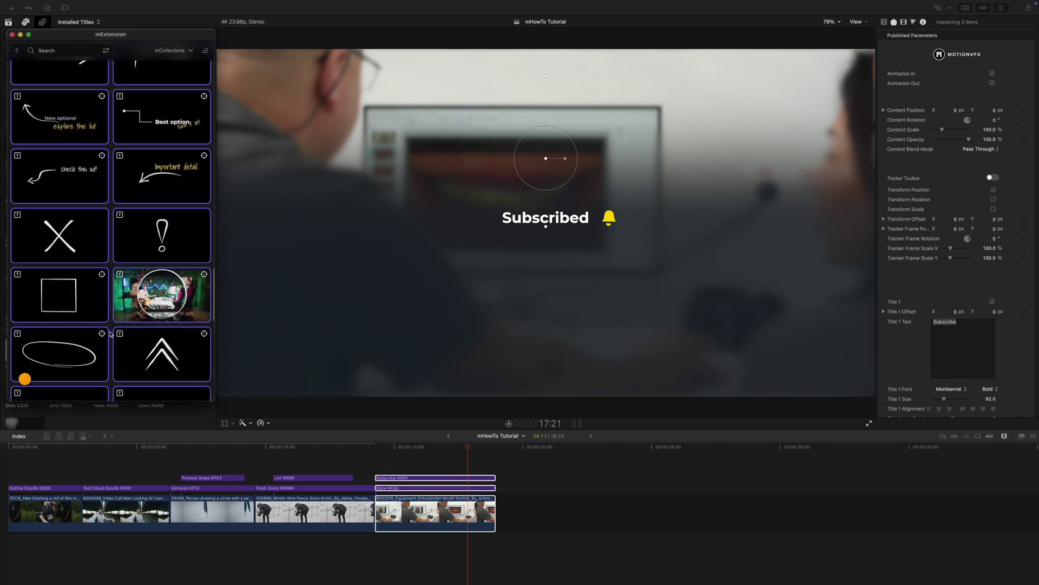
scroll(110, 334, down, 10)
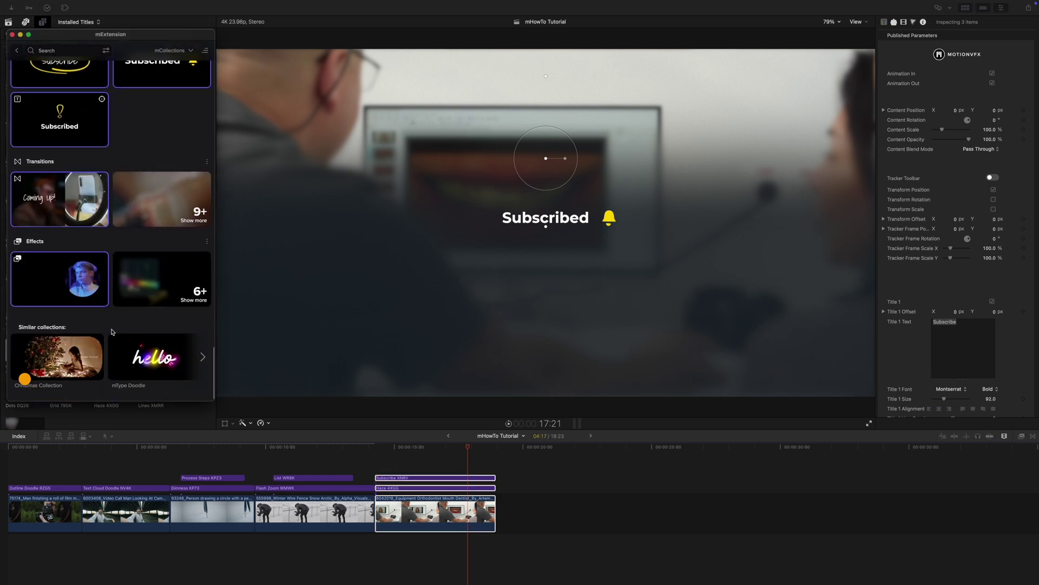
scroll(110, 320, down, 1)
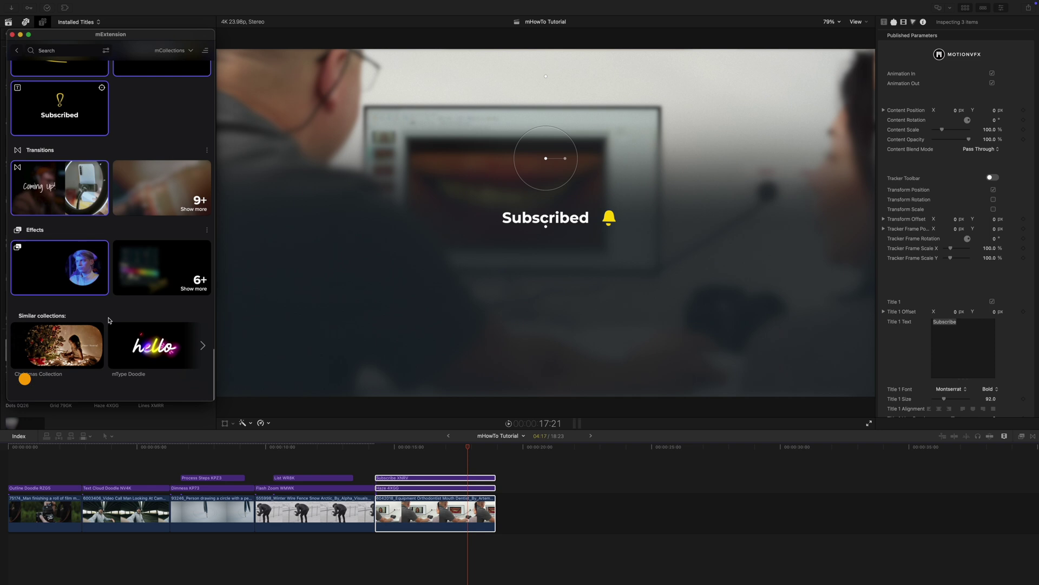
click(459, 450)
drag(462, 449, 221, 458)
click(61, 284)
click(128, 192)
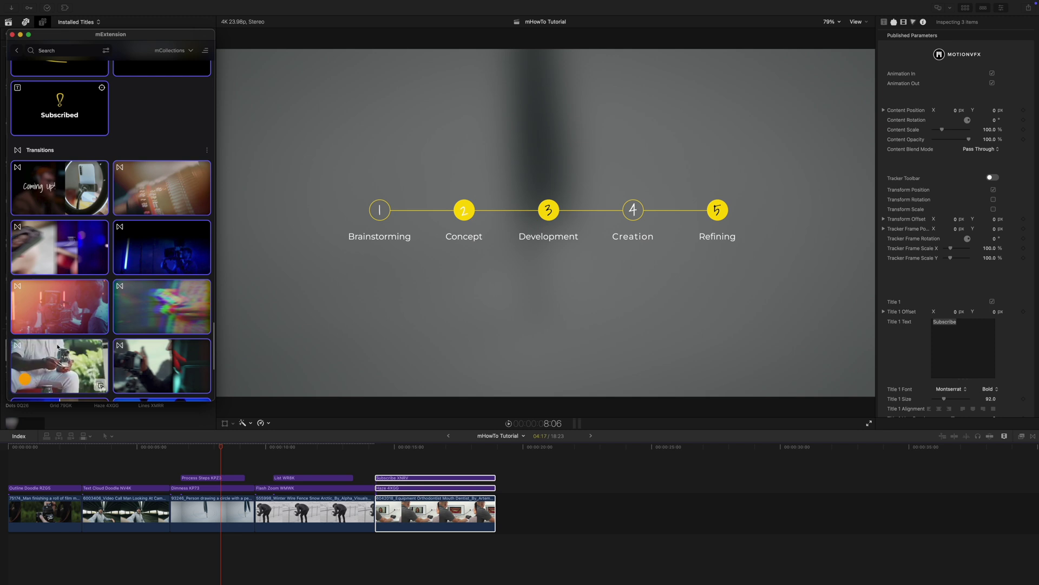
Step: Add the Shift transition between the selfie and circle-drawing clips and trim the speech bubble title to the transition's start
drag(134, 449, 160, 521)
mouse_move(220, 448)
mouse_down()
mouse_move(151, 453)
mouse_move(160, 454)
mouse_move(141, 488)
mouse_up()
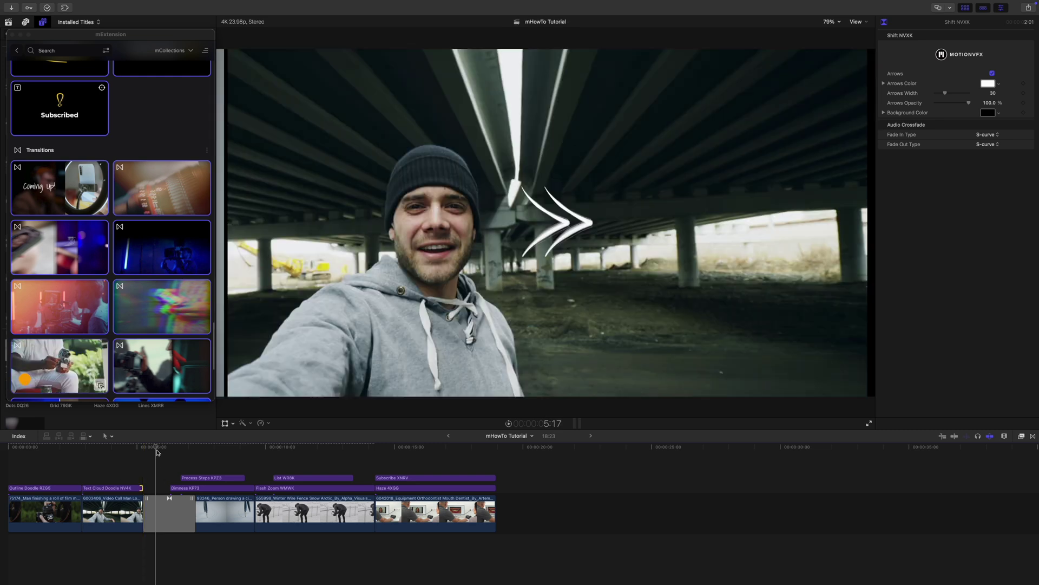
click(148, 451)
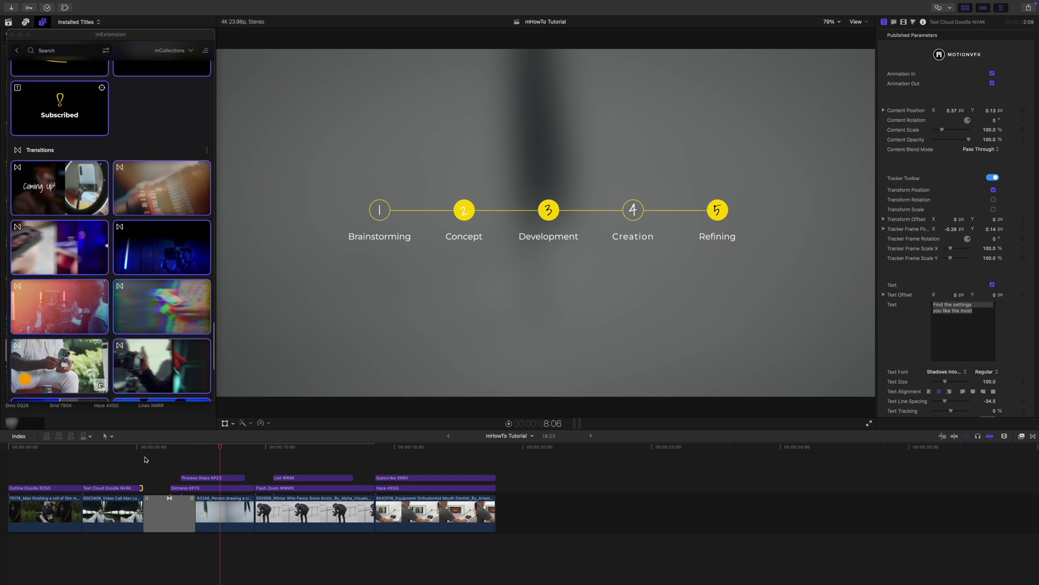
Step: Select the Shift transition and set its Arrows Width to 31
click(163, 469)
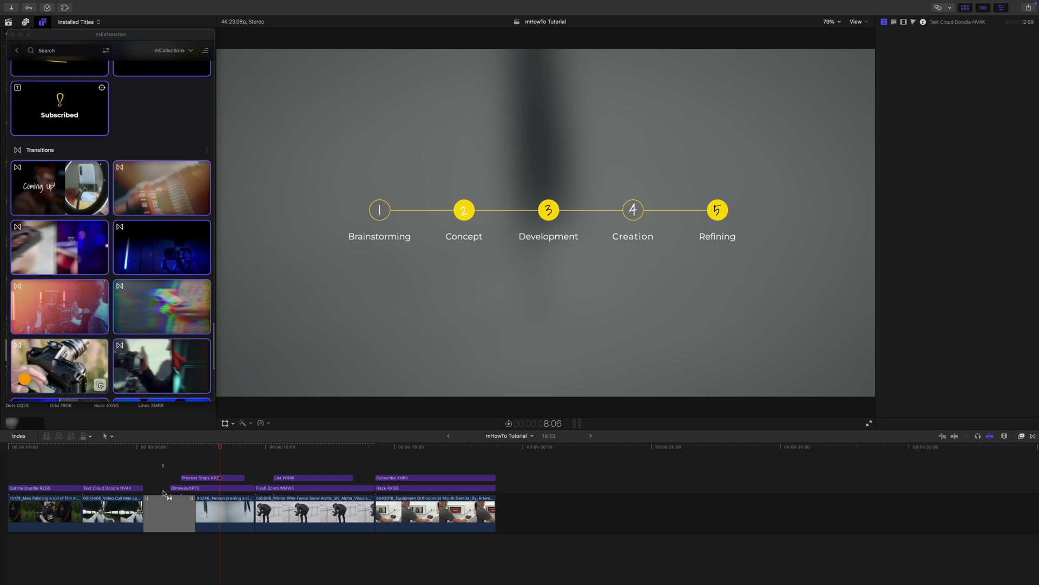
click(164, 509)
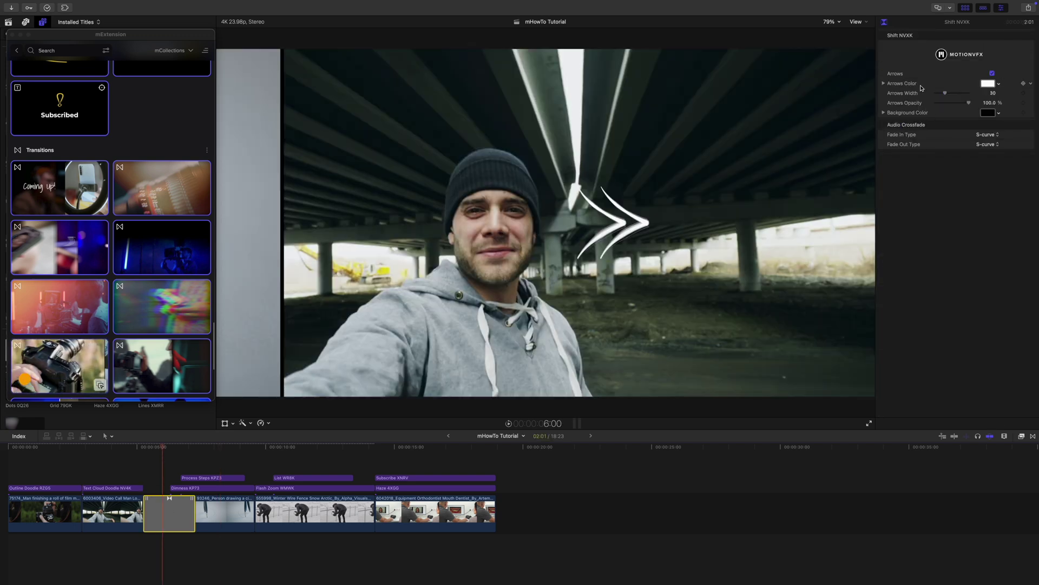
drag(946, 95, 947, 96)
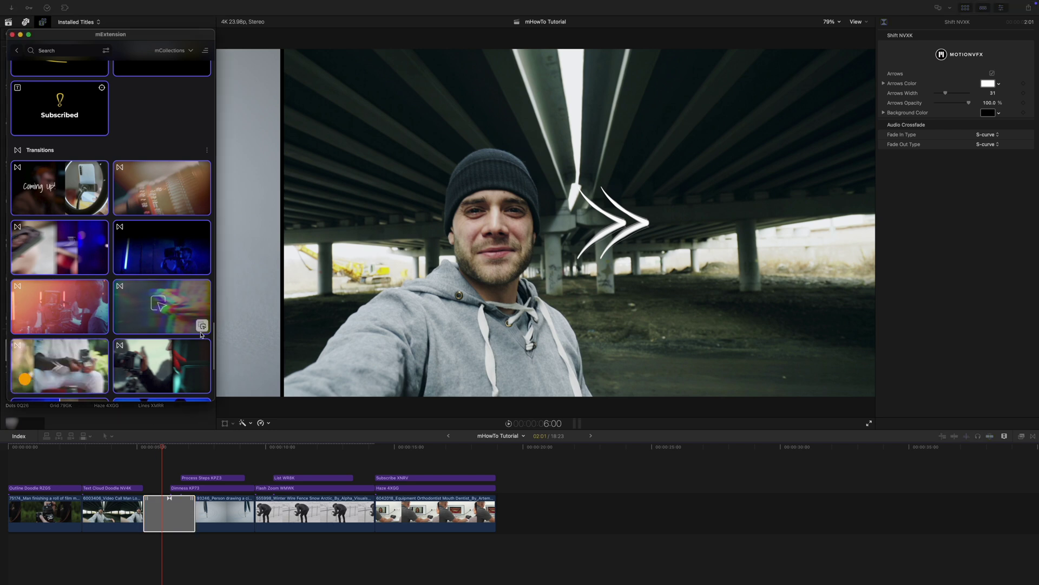
Step: Expand the collection's full Effects section and look through its presets
scroll(209, 329, down, 5)
scroll(209, 329, down, 1)
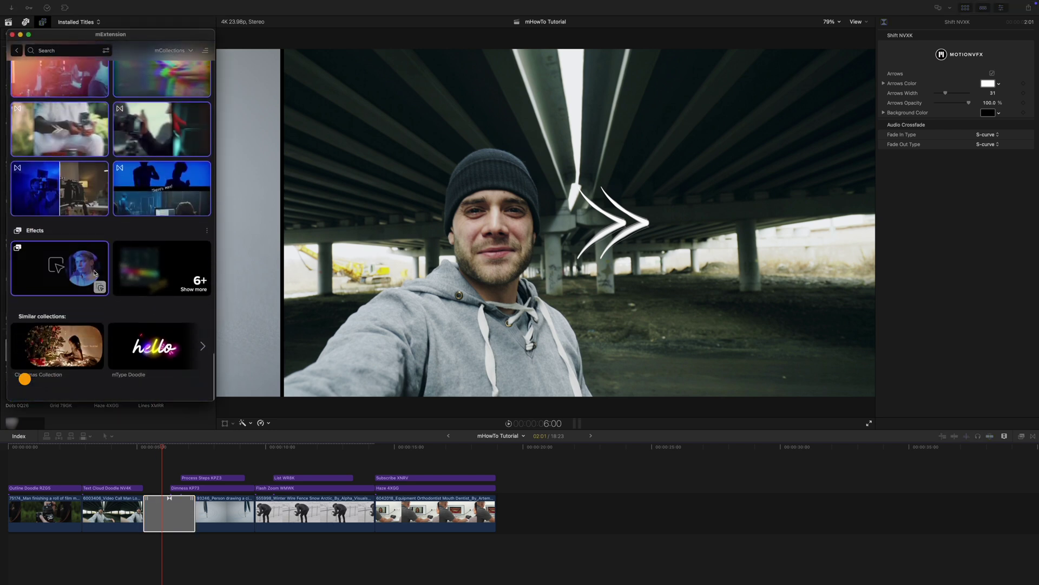
click(166, 274)
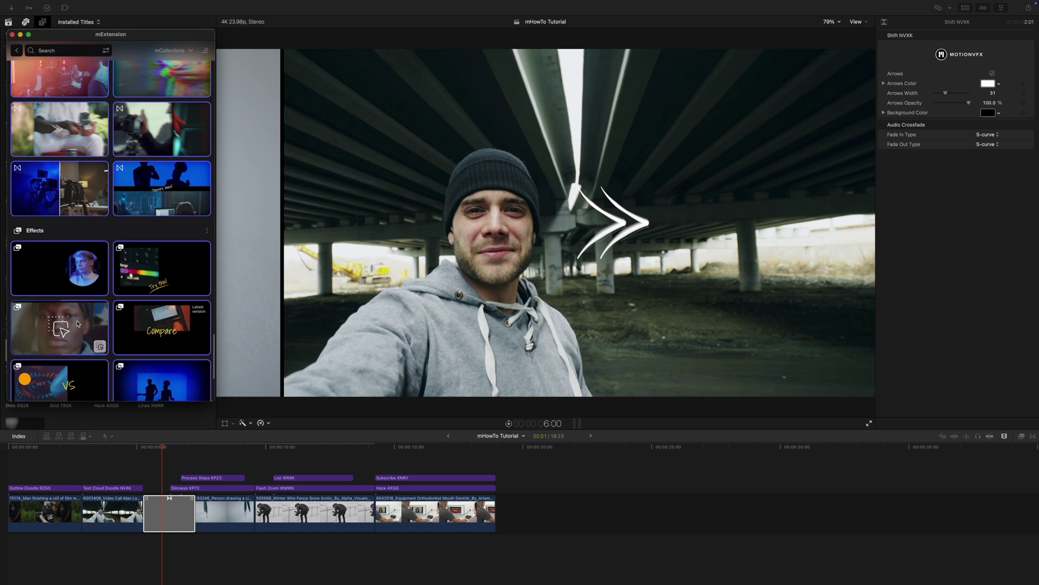
scroll(78, 280, down, 3)
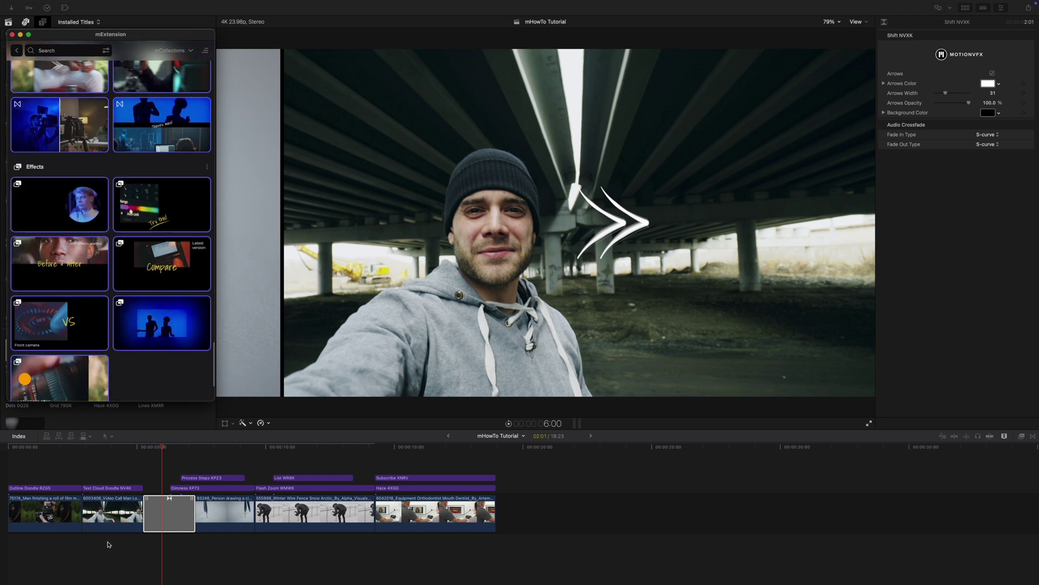
Step: Place a copy of the selfie clip above the fence clip, spanning the fence clip's full length
click(110, 519)
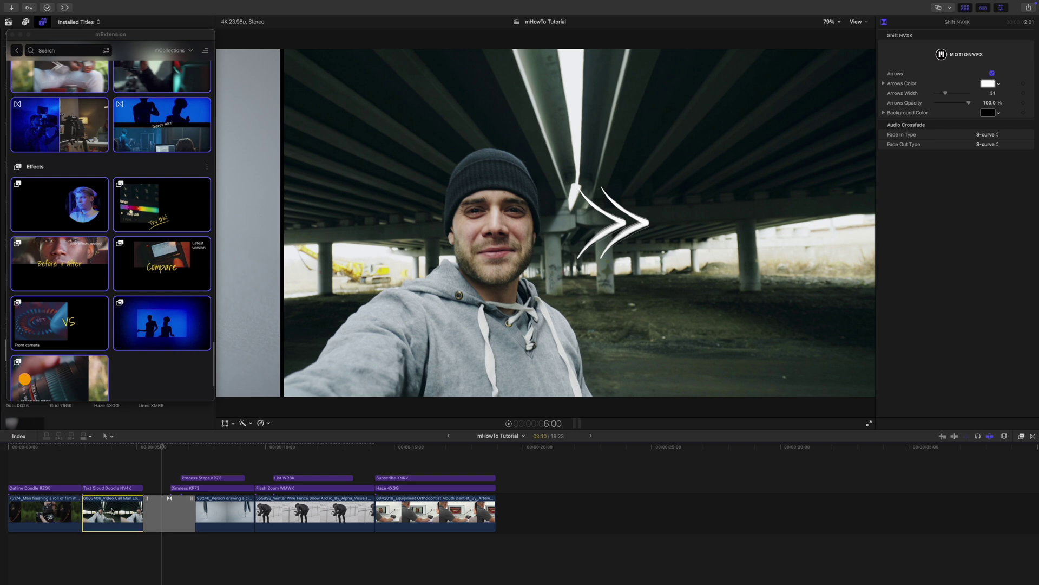
click(112, 509)
drag(112, 510, 314, 450)
Step: Apply the Avatar effect to the copied selfie clip and move its circle to content position 0.52, -0.23
click(61, 205)
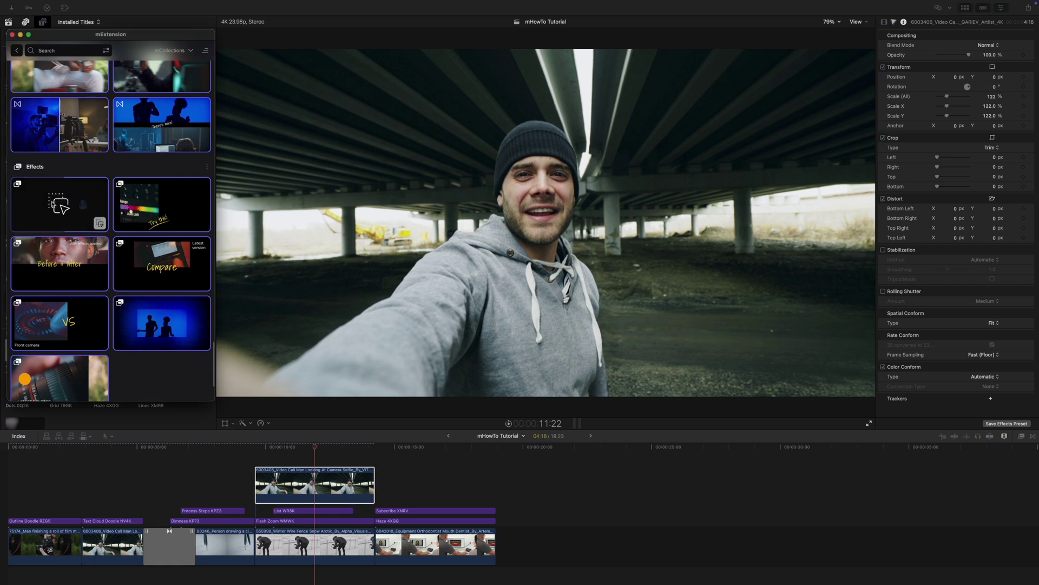
drag(70, 214, 291, 488)
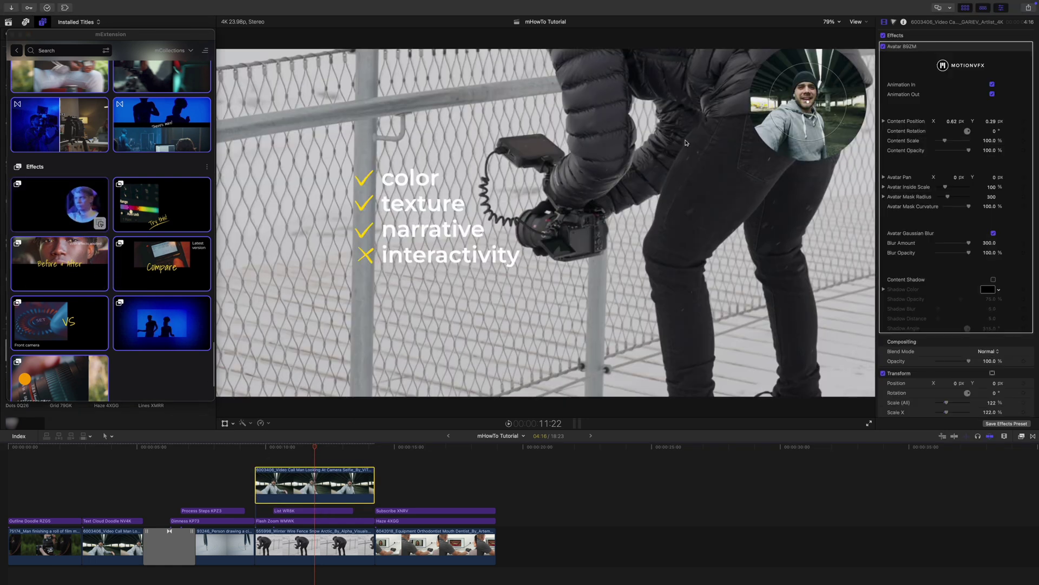
drag(810, 104, 766, 321)
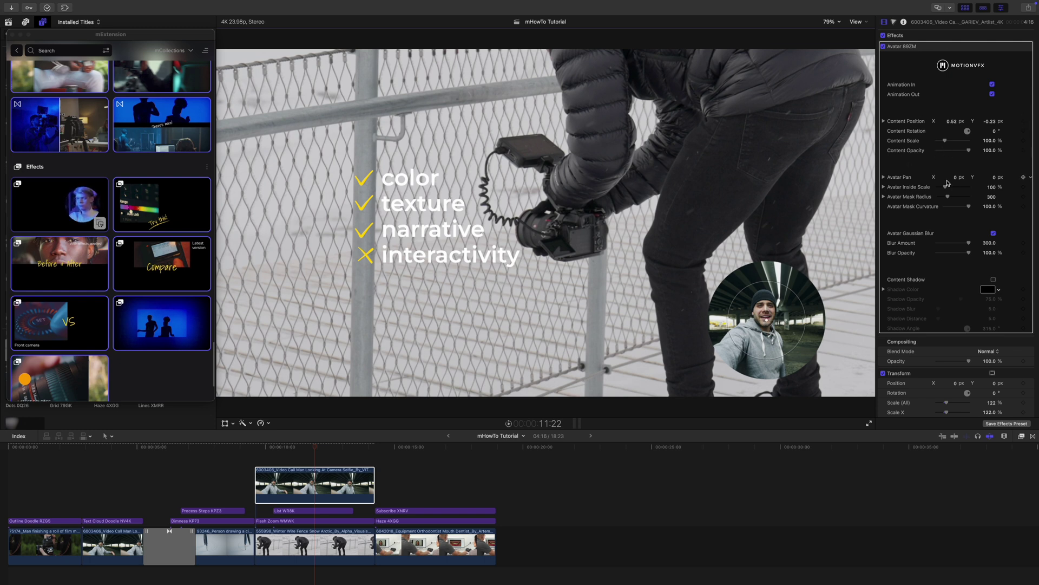
Step: Set the Avatar Inside Scale to 165% and Avatar Pan X to 3.5, and play back from 9:14
drag(947, 189, 961, 180)
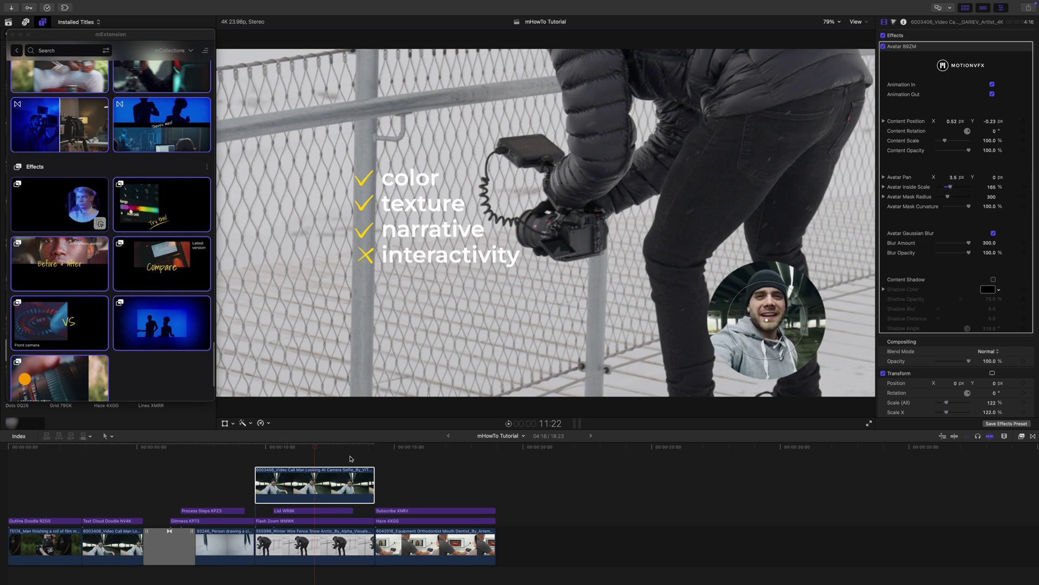
click(256, 448)
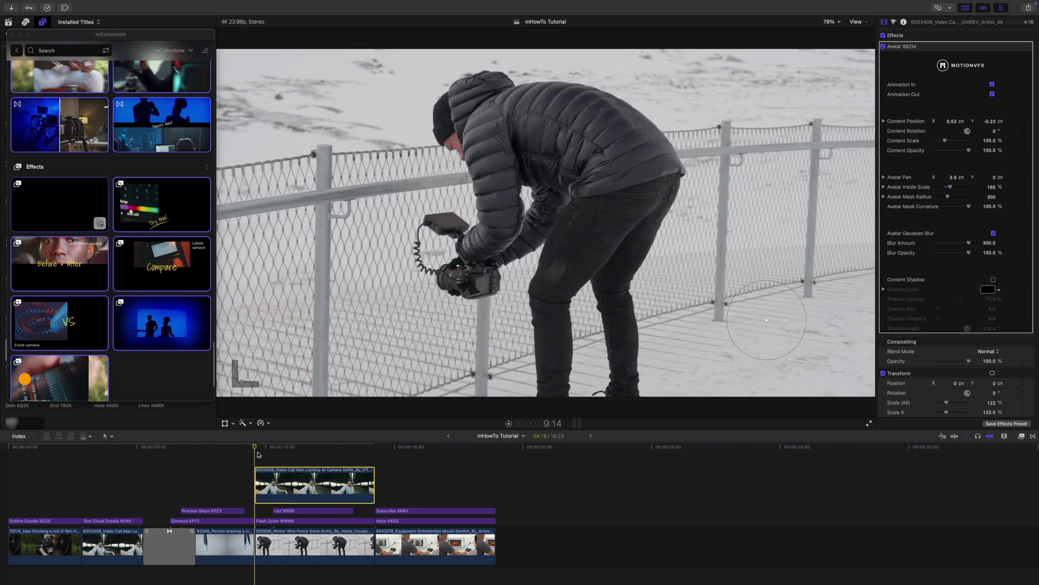
key(space)
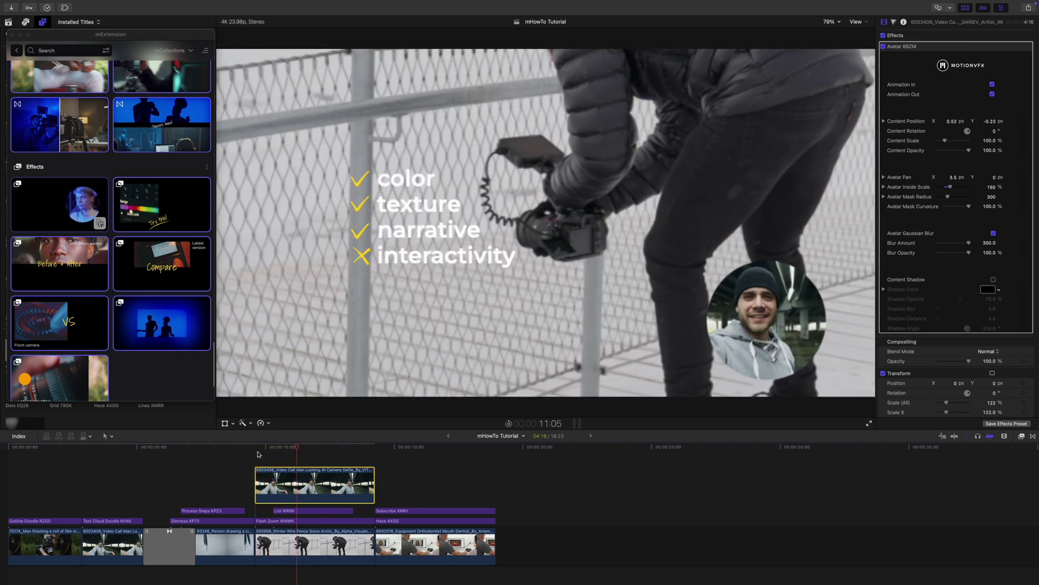